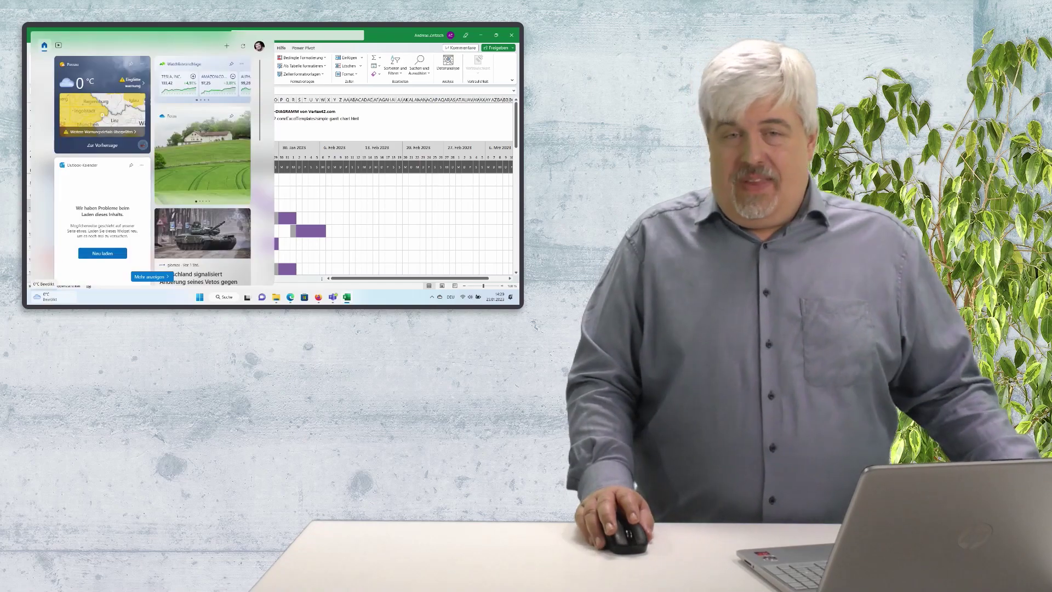
{"action": "left_click", "coordinate": [394, 231]}
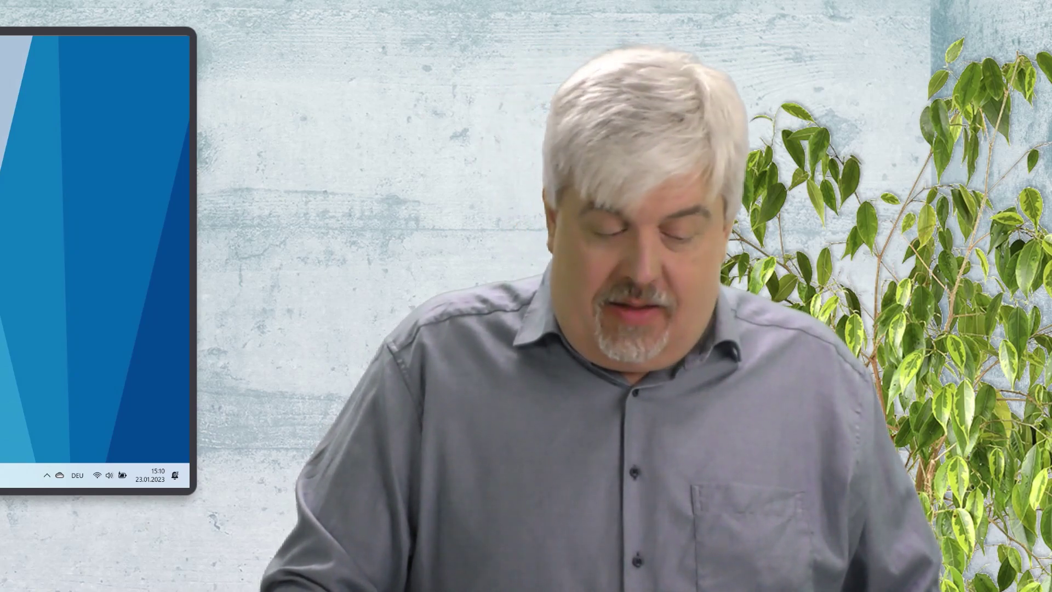
{"action": "key", "text": "alt+Tab"}
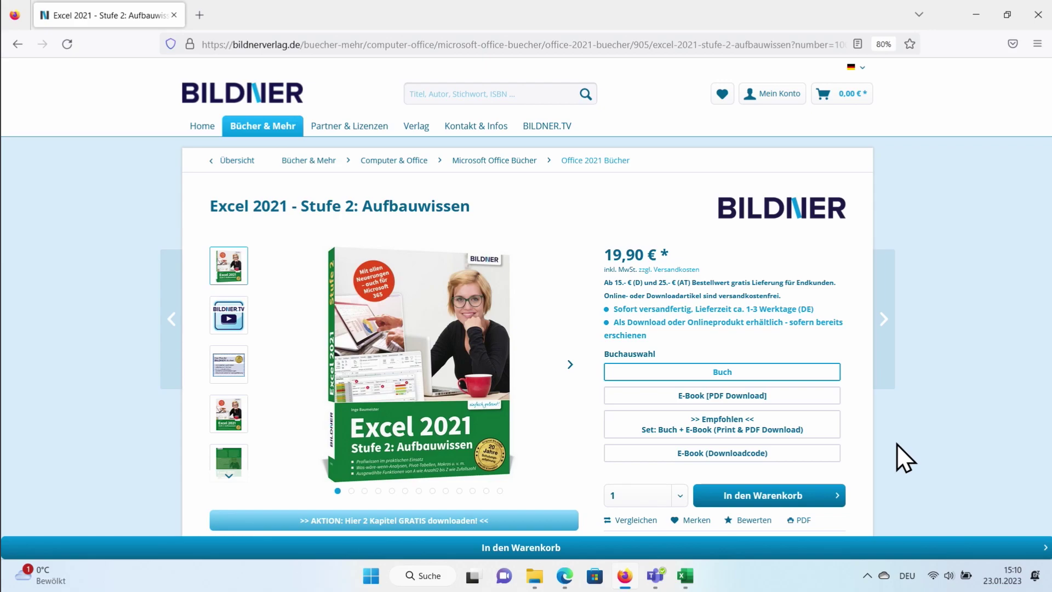
{"action": "left_click", "coordinate": [982, 12]}
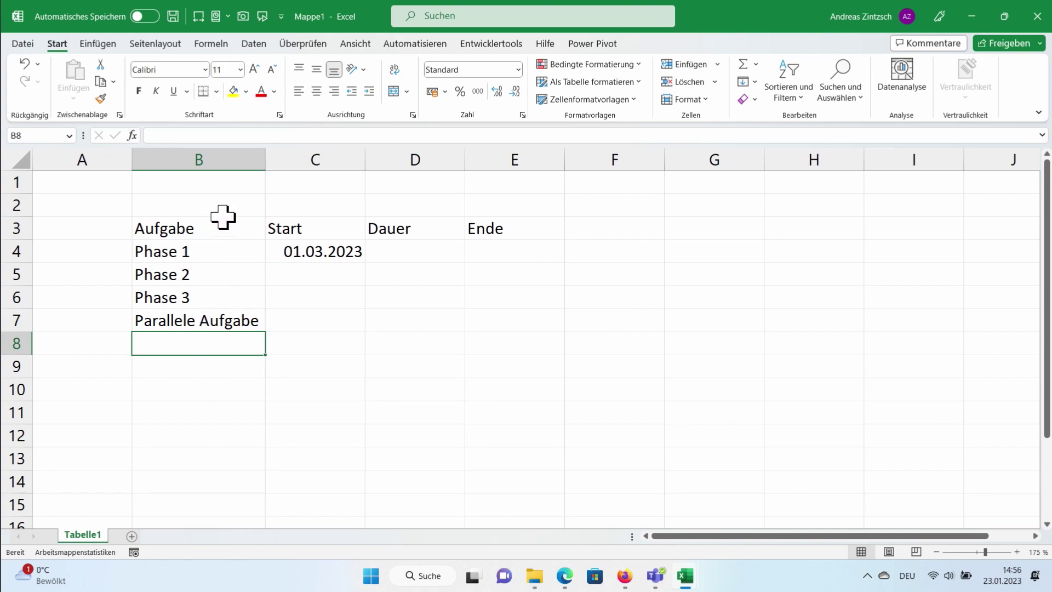
{"action": "left_click", "coordinate": [168, 230]}
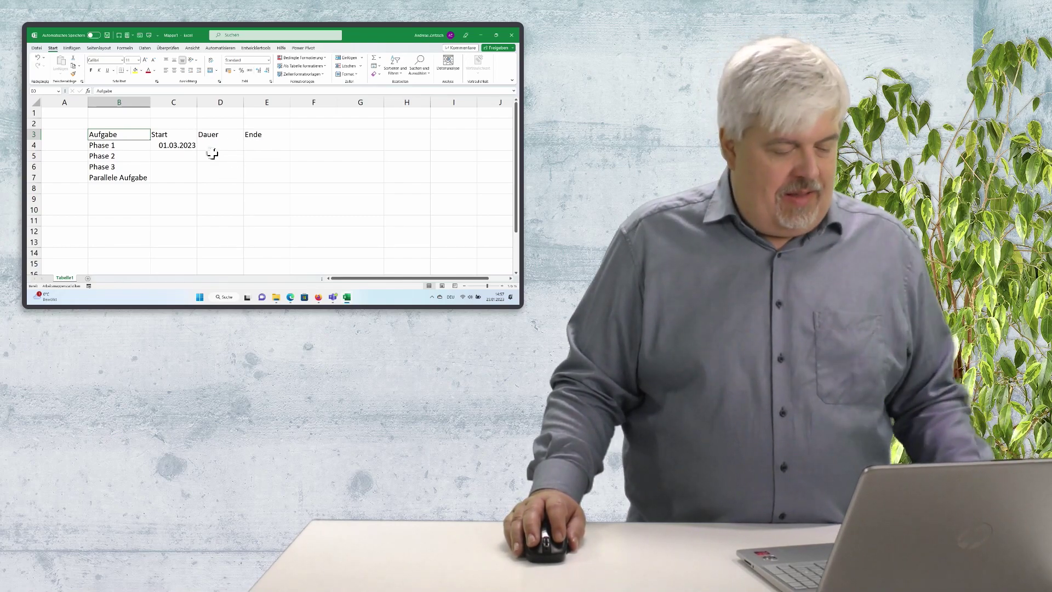
Enter a duration of 3 for Phase 1 in D4 and calculate its end date in E4 with =C4+D4.
{"action": "left_click", "coordinate": [221, 144]}
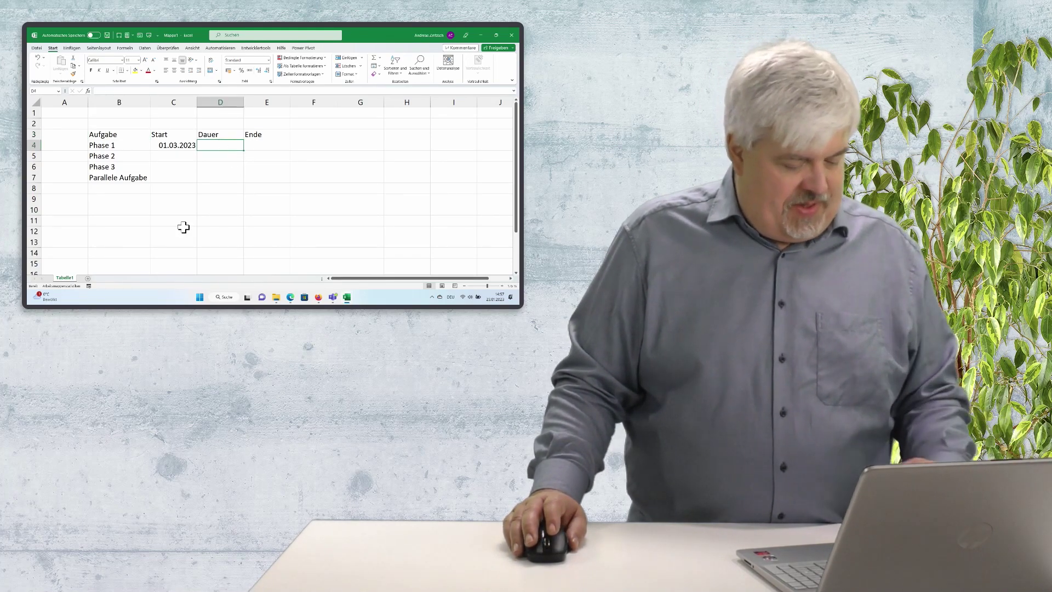
{"action": "type", "text": "3"}
{"action": "left_click", "coordinate": [257, 148]}
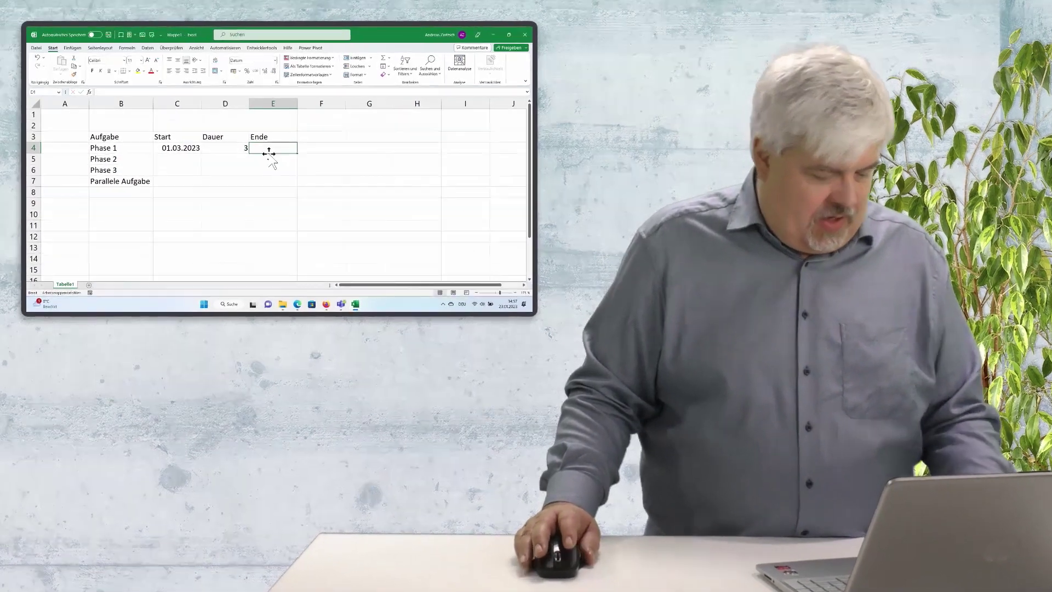
{"action": "type", "text": "="}
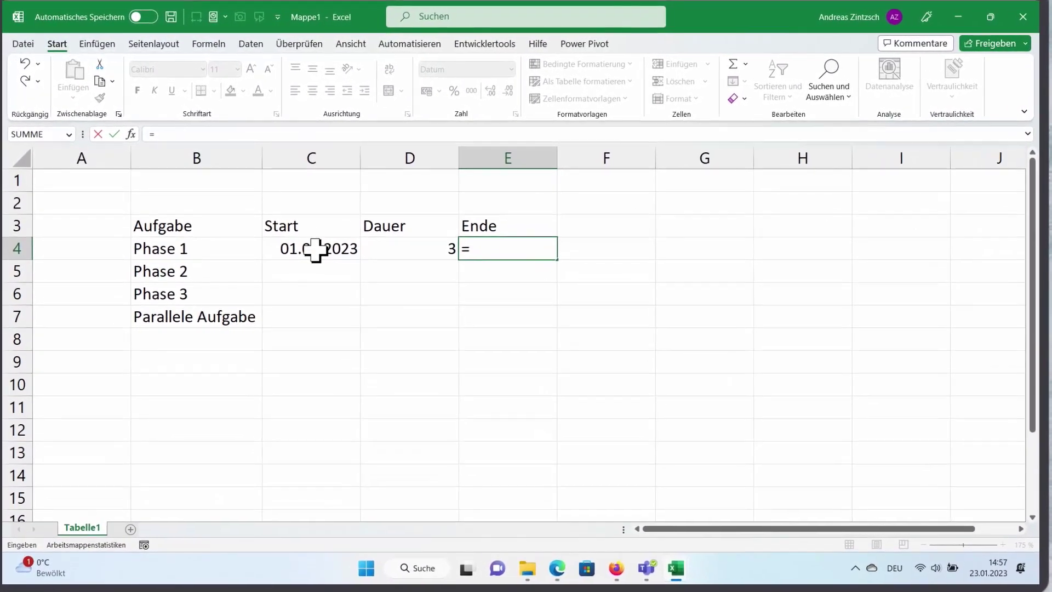
{"action": "left_click", "coordinate": [225, 180]}
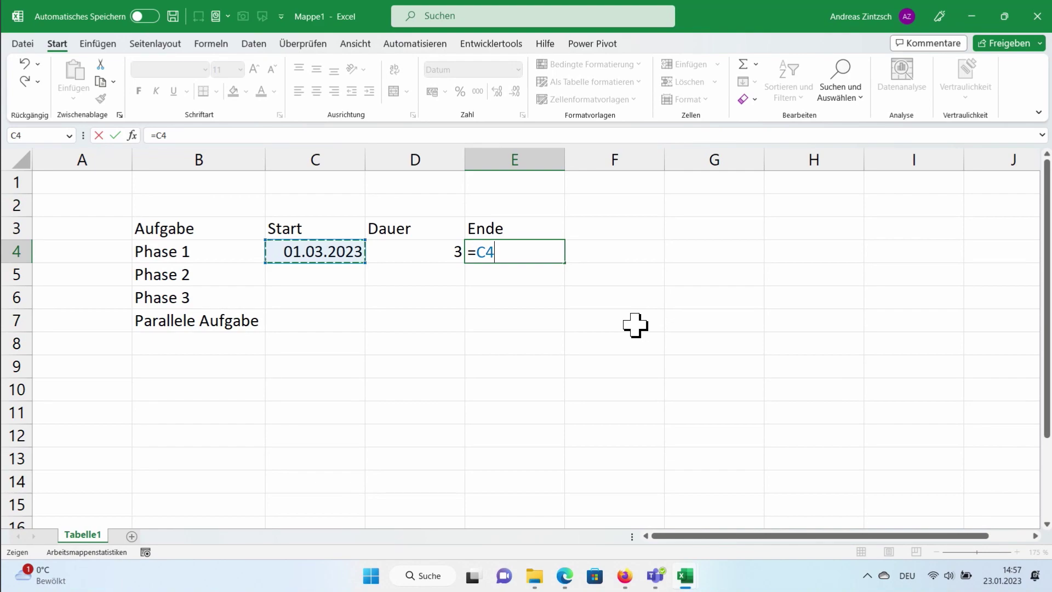
{"action": "type", "text": "+"}
{"action": "left_click", "coordinate": [433, 253]}
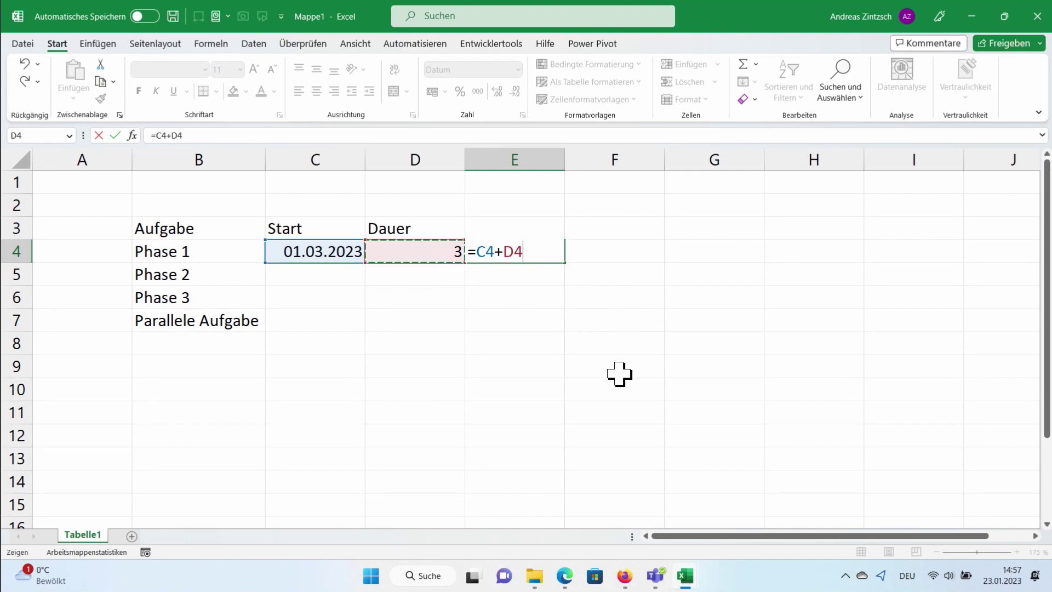
{"action": "key", "text": "Return"}
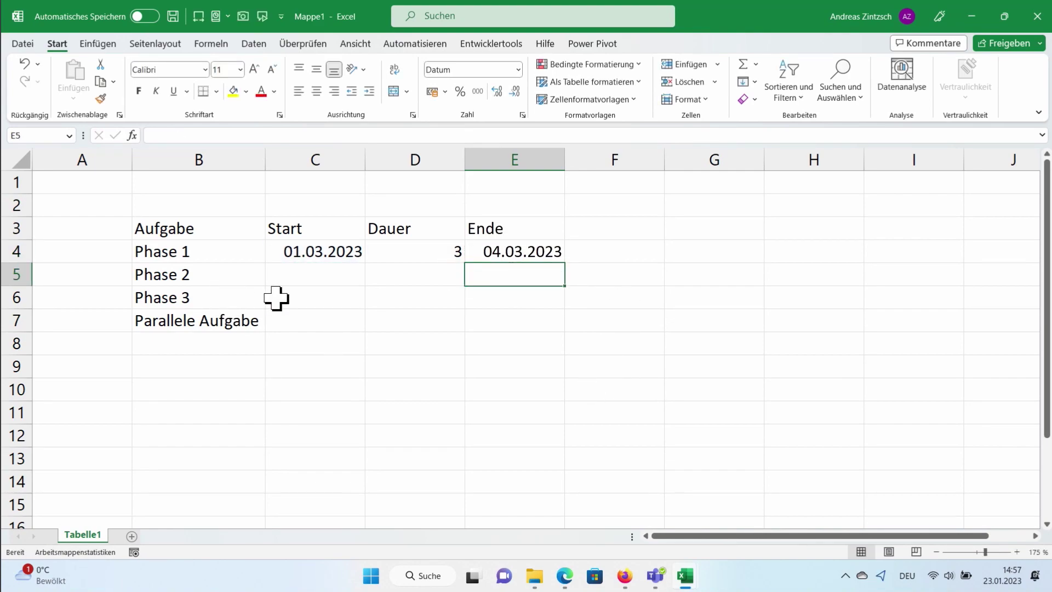
Calculate the Phase 2 start date in C5 as one day after the Phase 1 end date with =E4+1.
{"action": "left_click", "coordinate": [302, 275]}
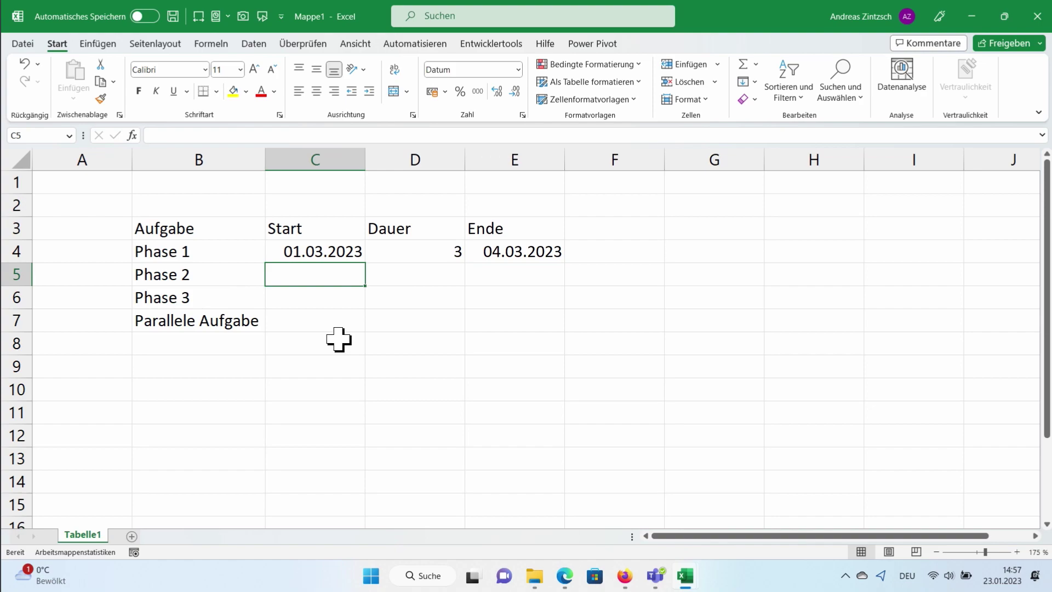
{"action": "type", "text": "="}
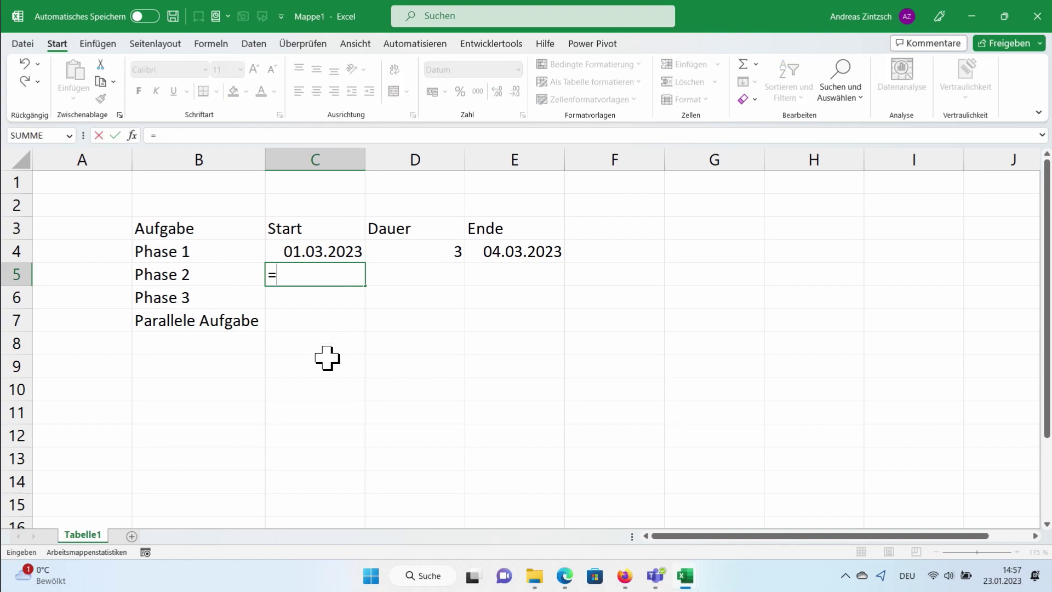
{"action": "left_click", "coordinate": [520, 254]}
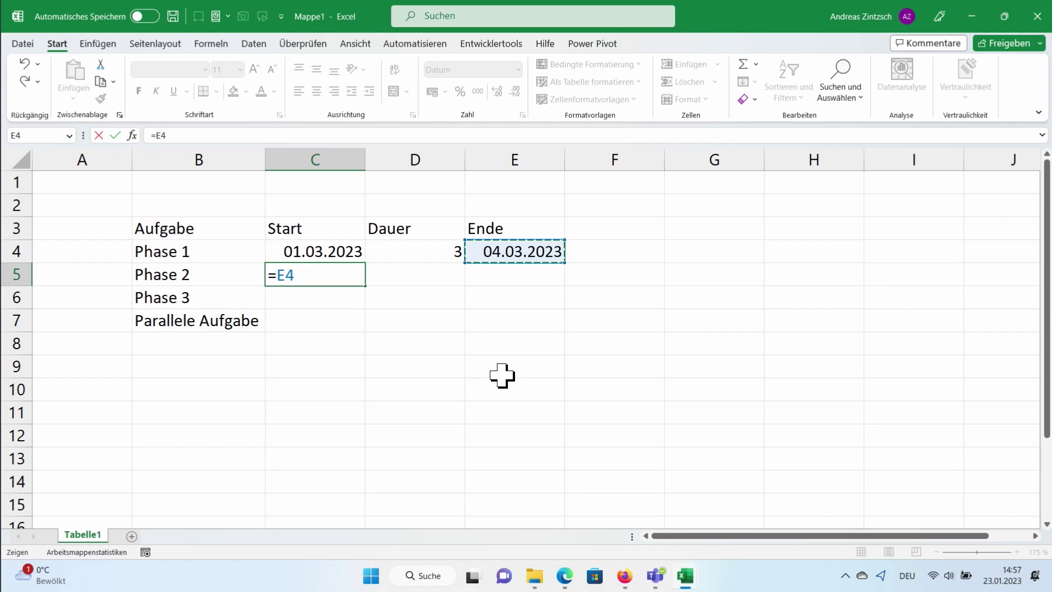
{"action": "type", "text": "+1"}
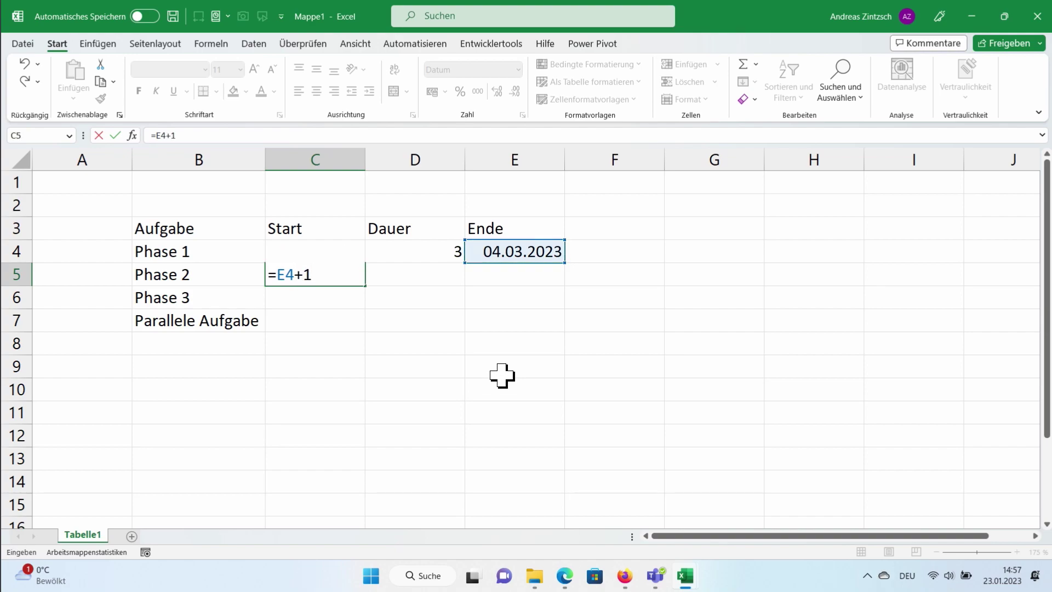
{"action": "key", "text": "Return"}
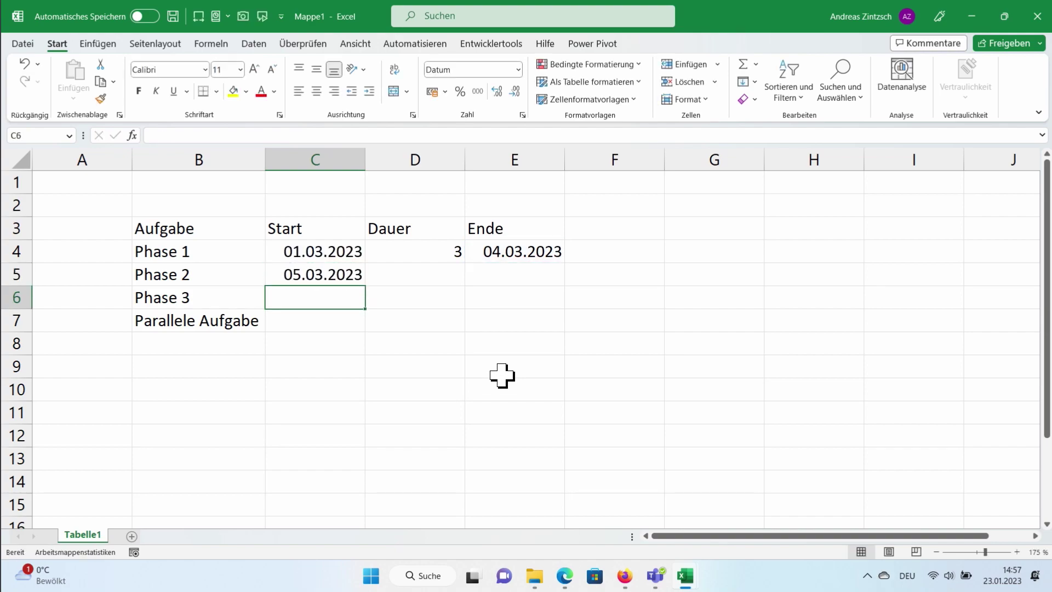
Enter a duration of 6 for Phase 2 in D5 and calculate its end date in E5 with =C5+D5.
{"action": "left_click", "coordinate": [410, 269]}
{"action": "type", "text": "6"}
{"action": "left_click", "coordinate": [495, 275]}
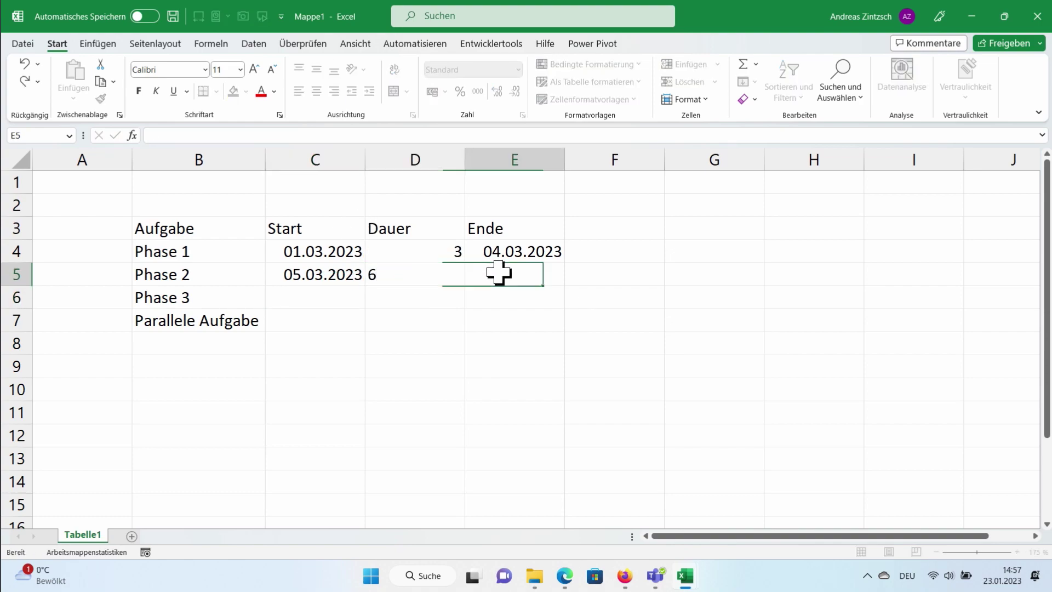
{"action": "type", "text": "="}
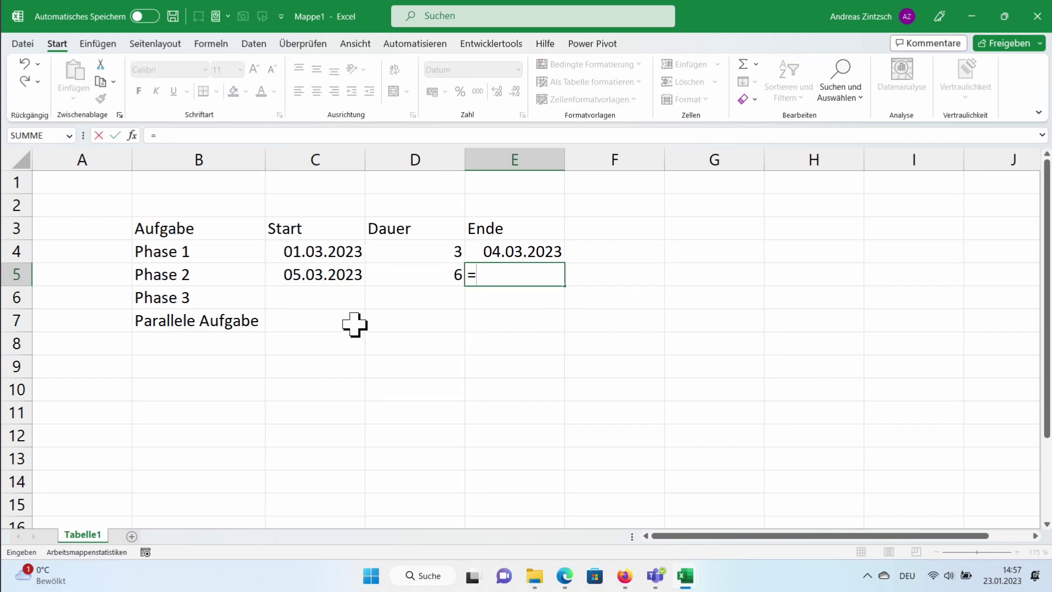
{"action": "left_click", "coordinate": [329, 274]}
{"action": "type", "text": "+"}
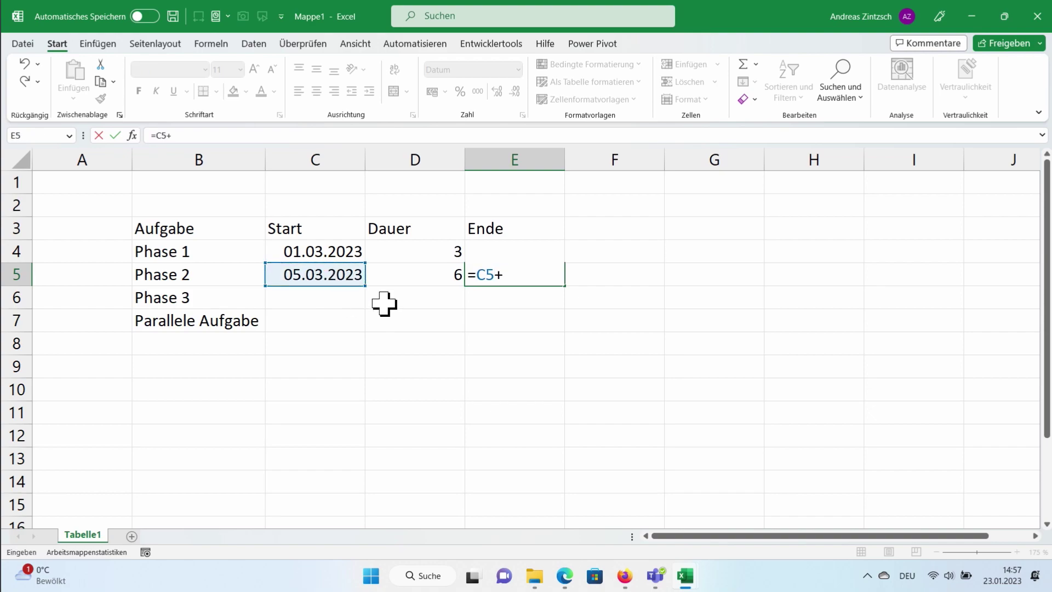
{"action": "left_click", "coordinate": [434, 269]}
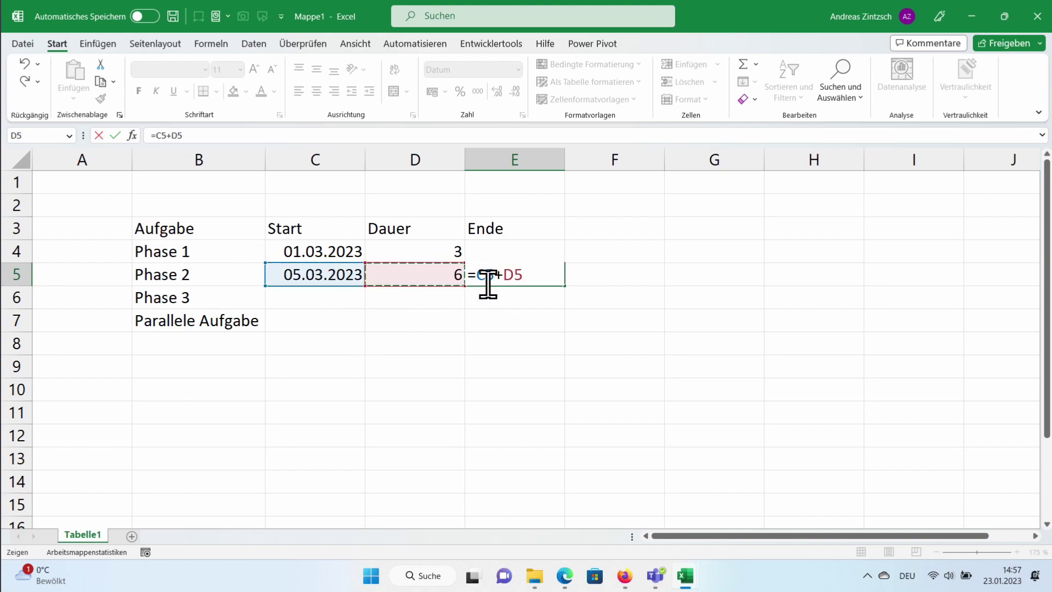
{"action": "key", "text": "Return"}
Calculate the Phase 3 start date in C6 as three days after the Phase 2 end date with =E5+3.
{"action": "left_click", "coordinate": [343, 297]}
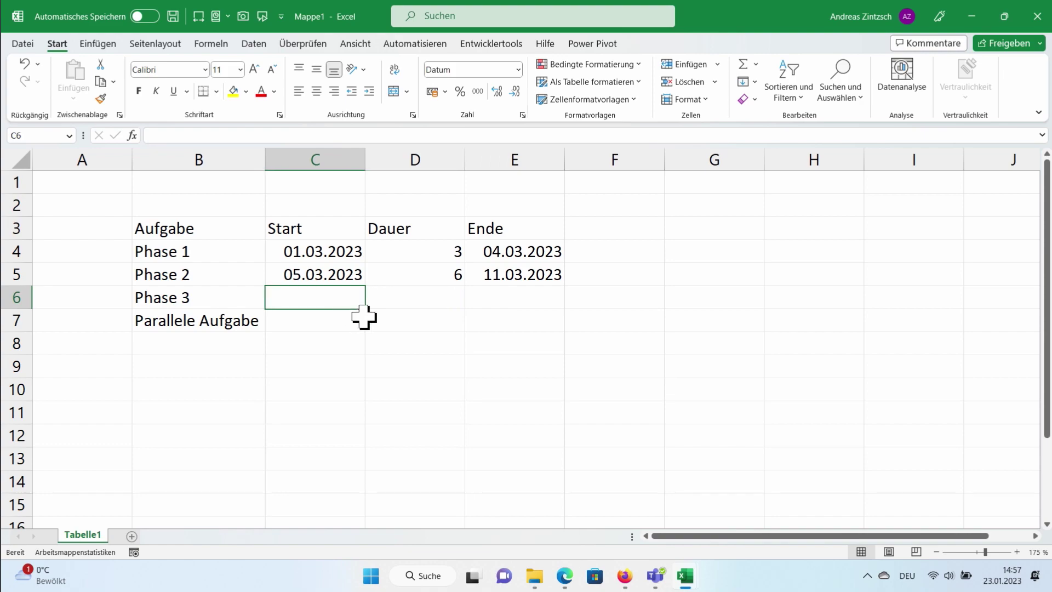
{"action": "type", "text": "="}
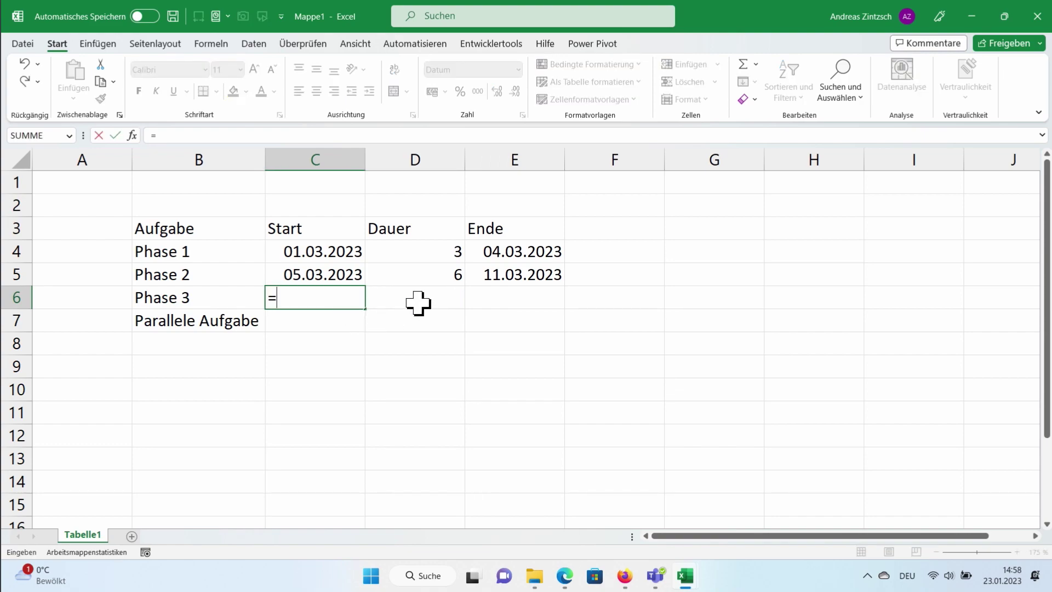
{"action": "left_click", "coordinate": [517, 272]}
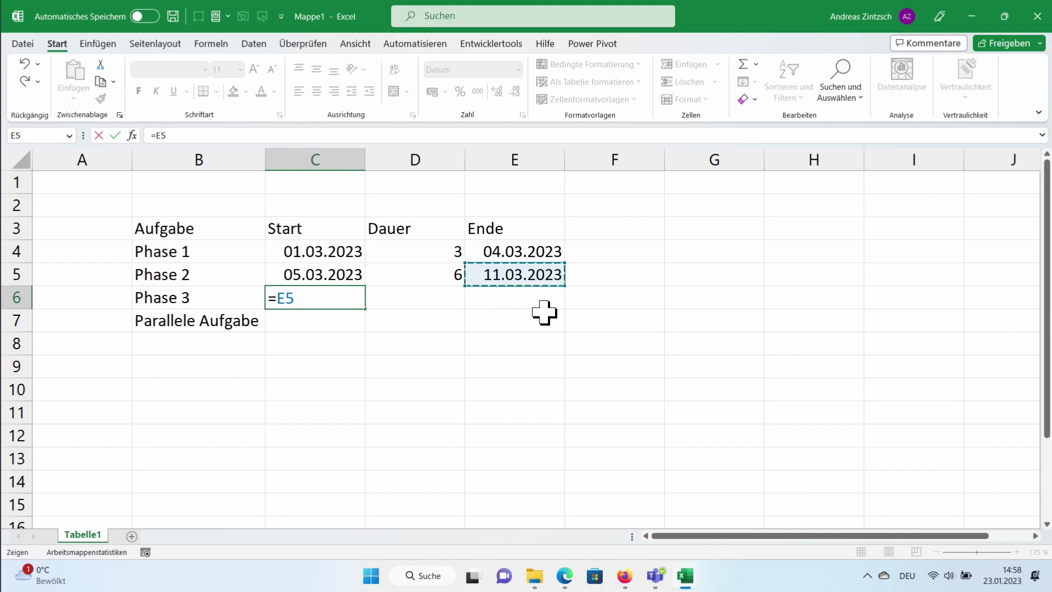
{"action": "type", "text": "+3"}
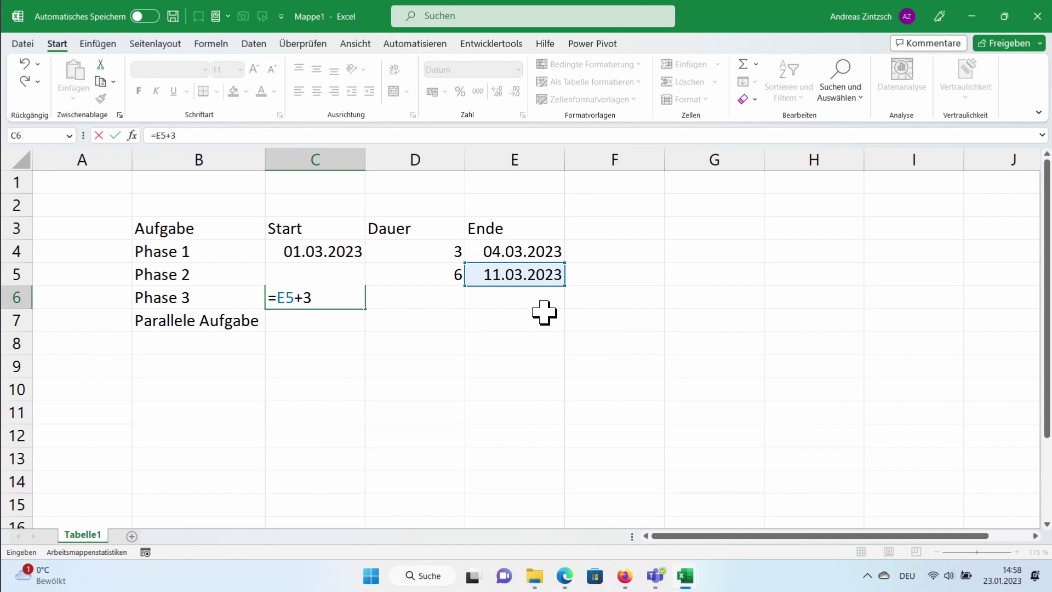
{"action": "key", "text": "Return"}
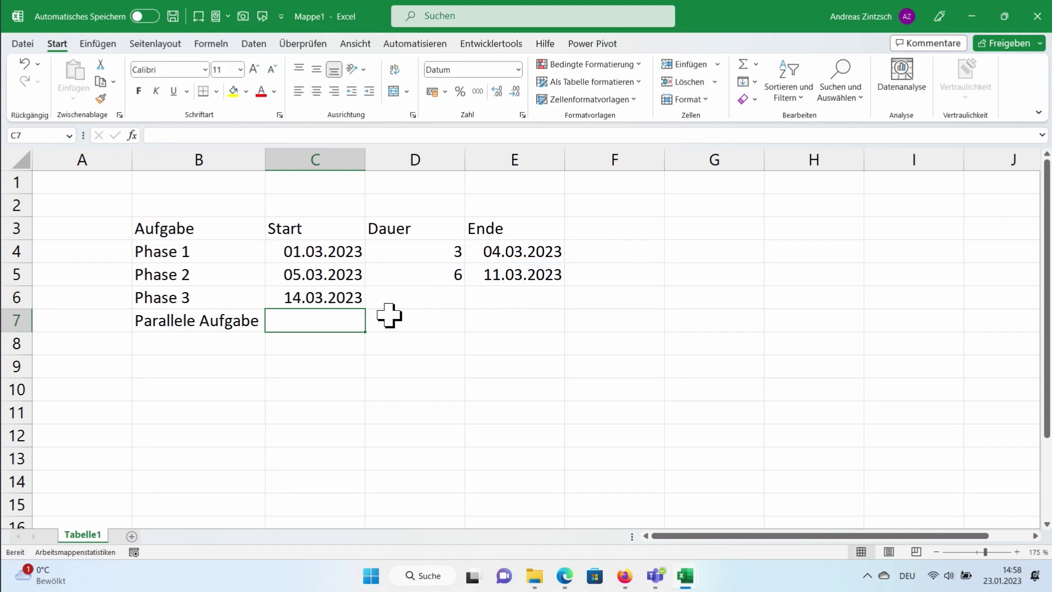
Enter a duration of 4 for Phase 3 in D6 and calculate its end date in E6 with =C6+D6.
{"action": "left_click", "coordinate": [437, 303]}
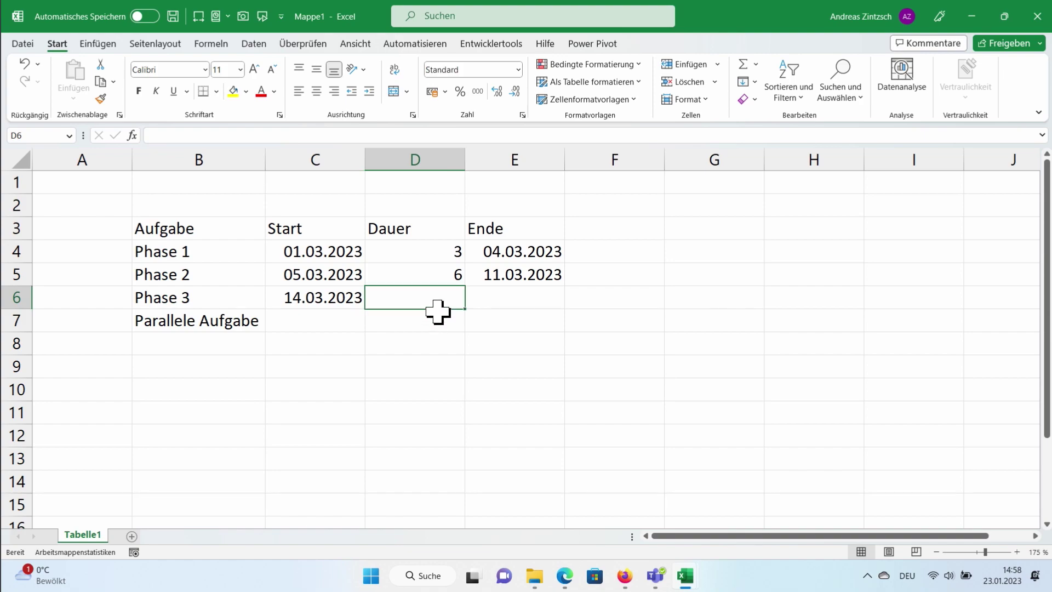
{"action": "type", "text": "4"}
{"action": "left_click", "coordinate": [508, 297]}
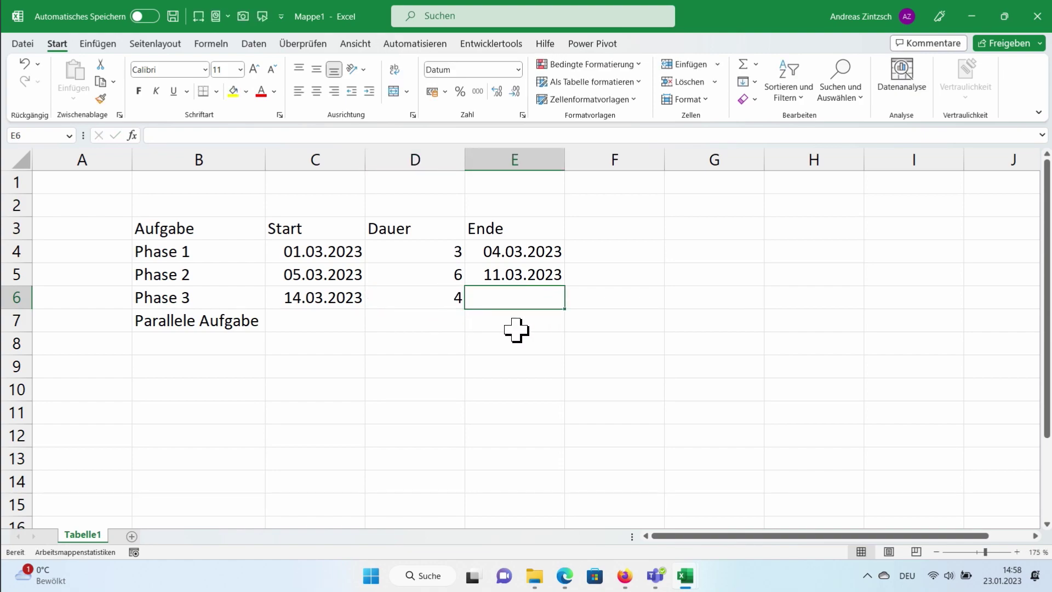
{"action": "type", "text": "="}
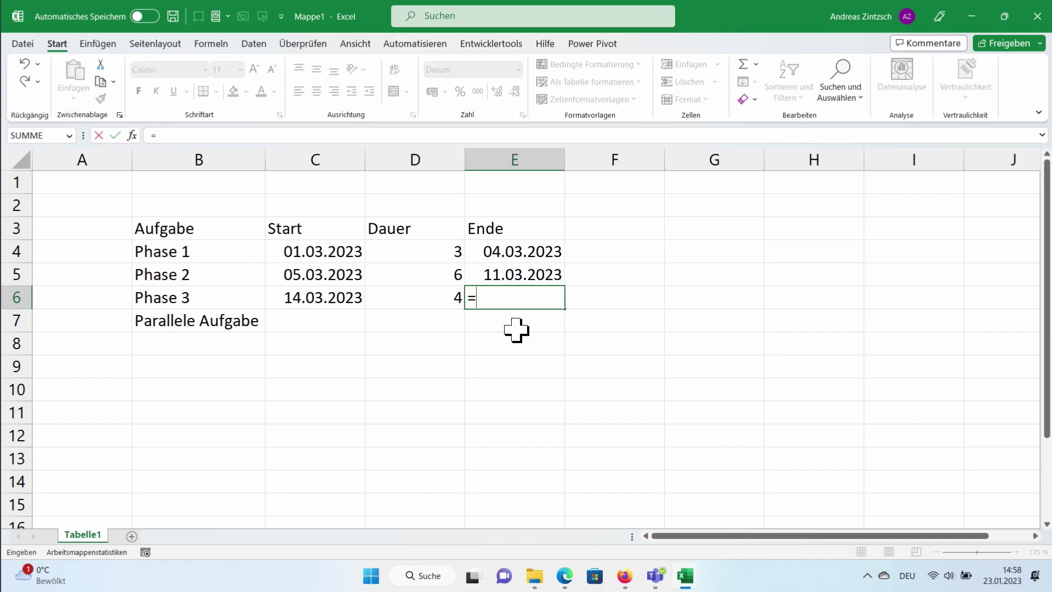
{"action": "left_click", "coordinate": [306, 300]}
{"action": "type", "text": "*"}
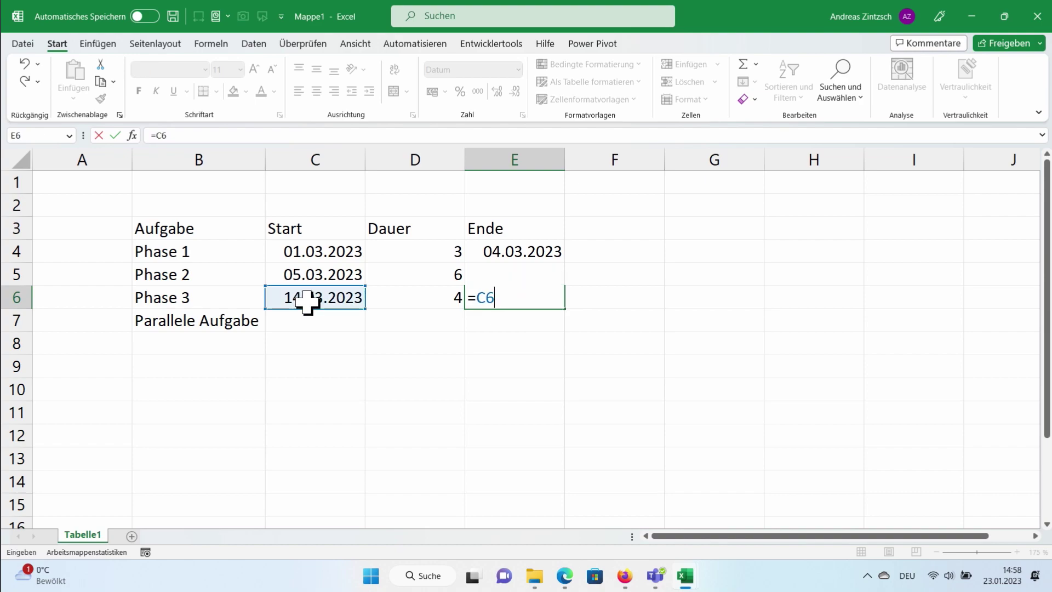
{"action": "left_click", "coordinate": [418, 291]}
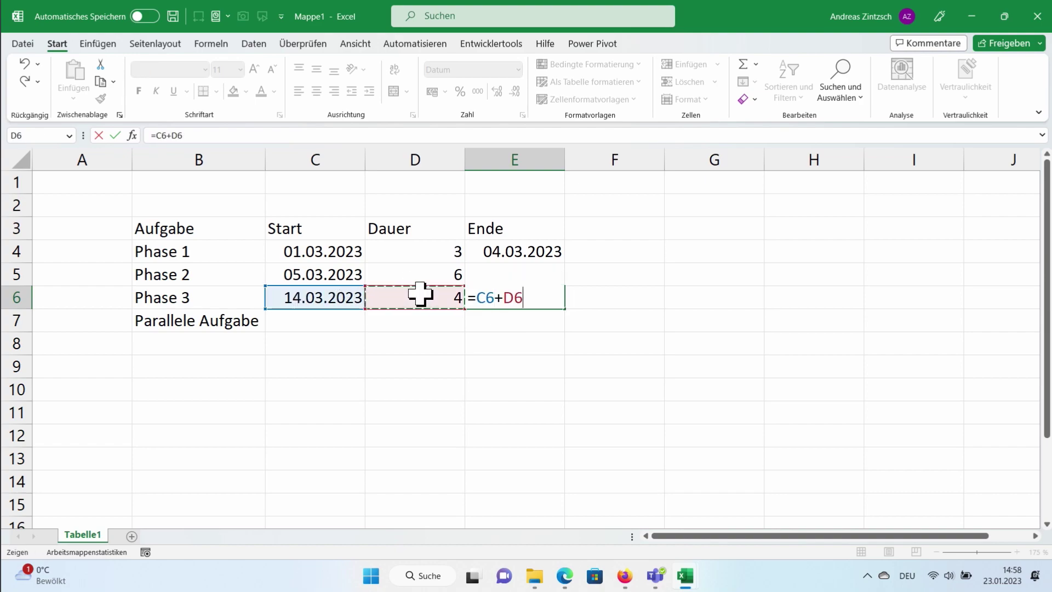
{"action": "key", "text": "Return"}
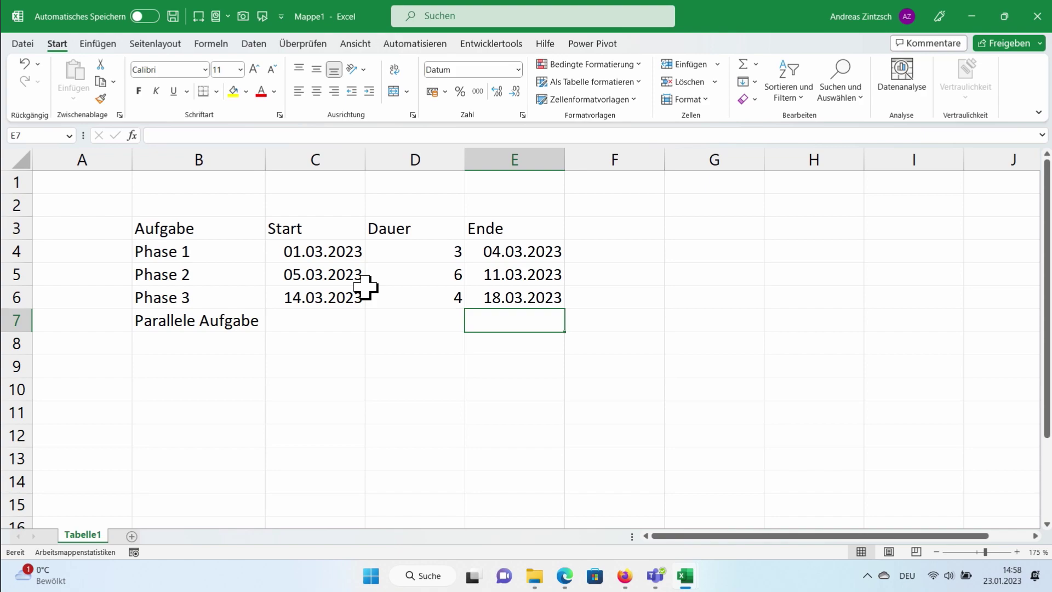
Enter the start date 10.3.23 in C7 and the end date 13.3.2023 in E7 for Parallele Aufgabe.
{"action": "left_click", "coordinate": [340, 327]}
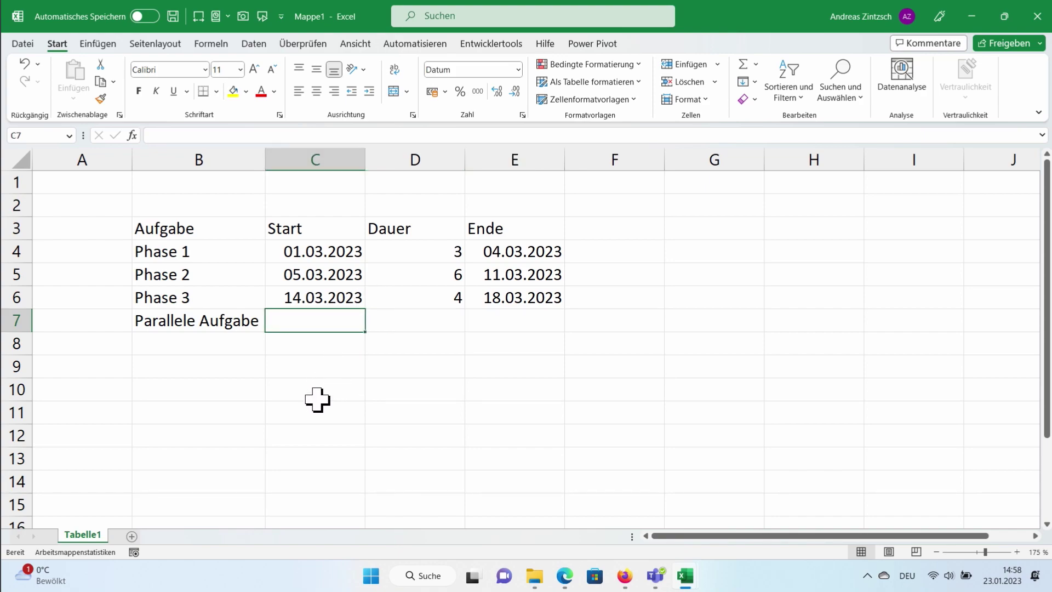
{"action": "type", "text": "10.3.23"}
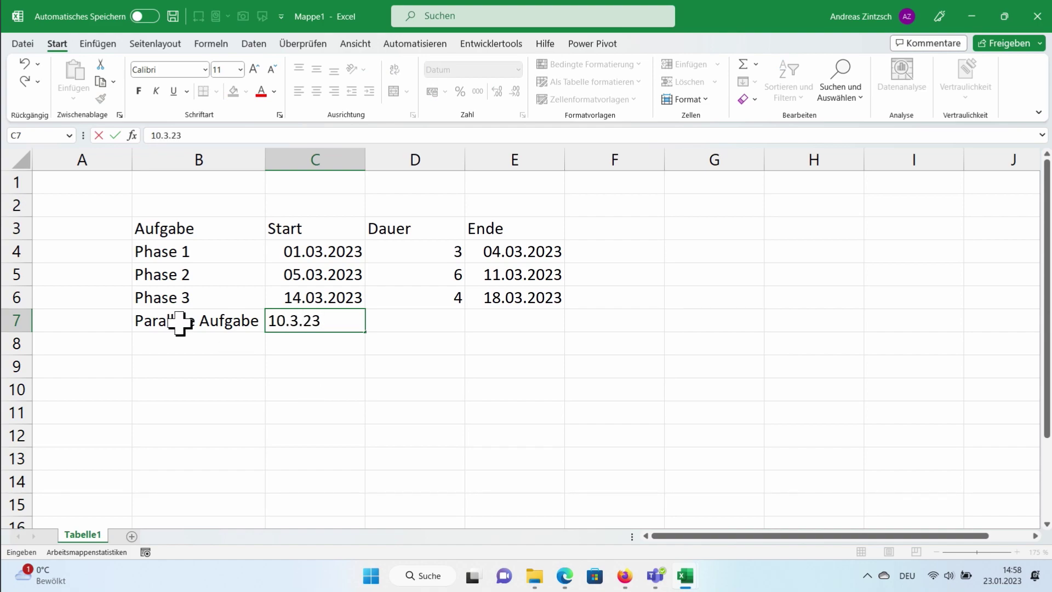
{"action": "key", "text": "Return"}
{"action": "left_click", "coordinate": [481, 316]}
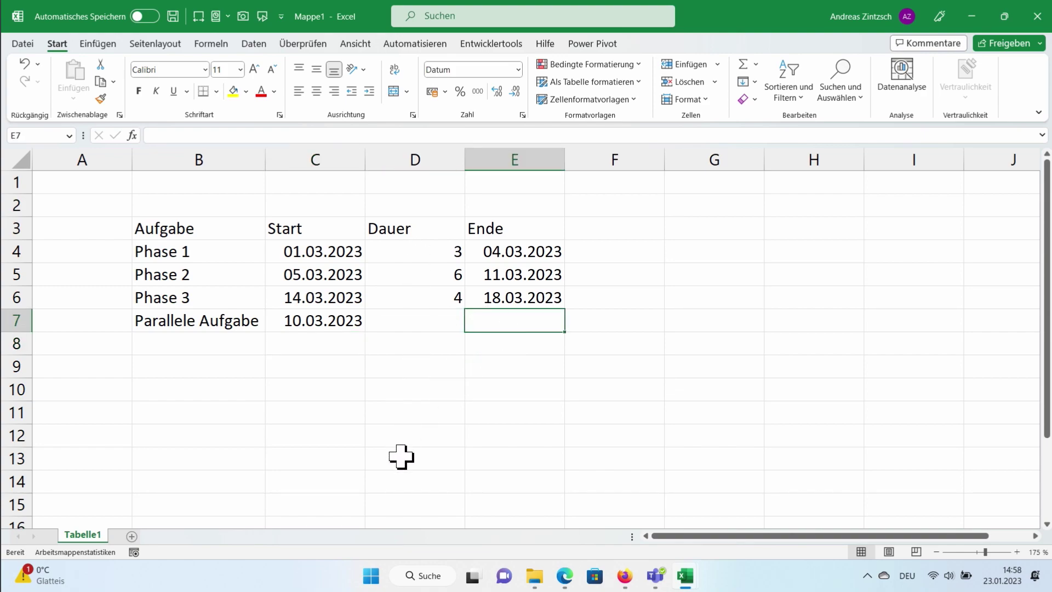
{"action": "type", "text": "13.3.2023"}
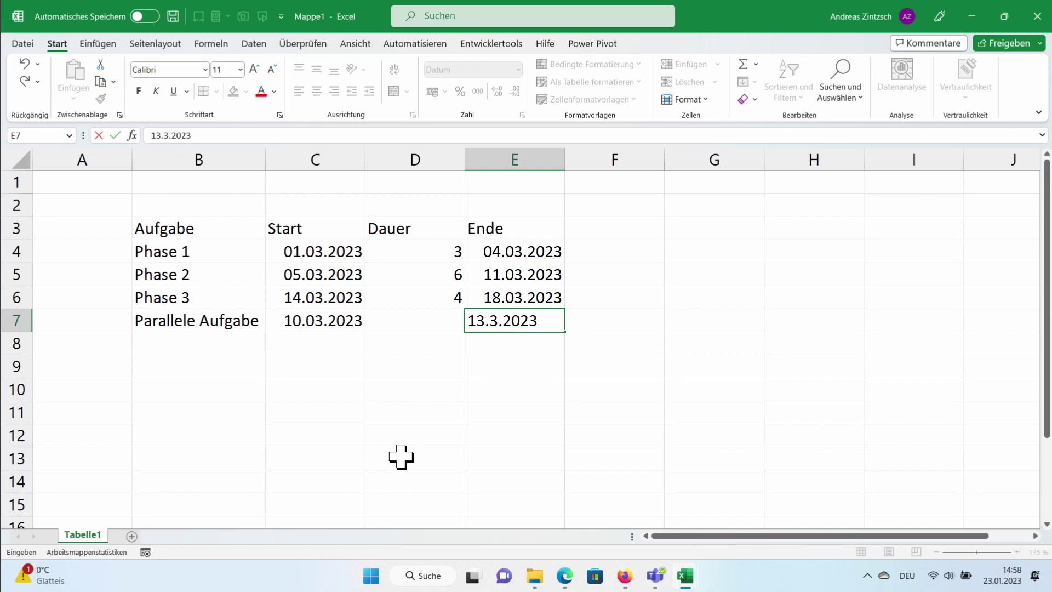
{"action": "key", "text": "Return"}
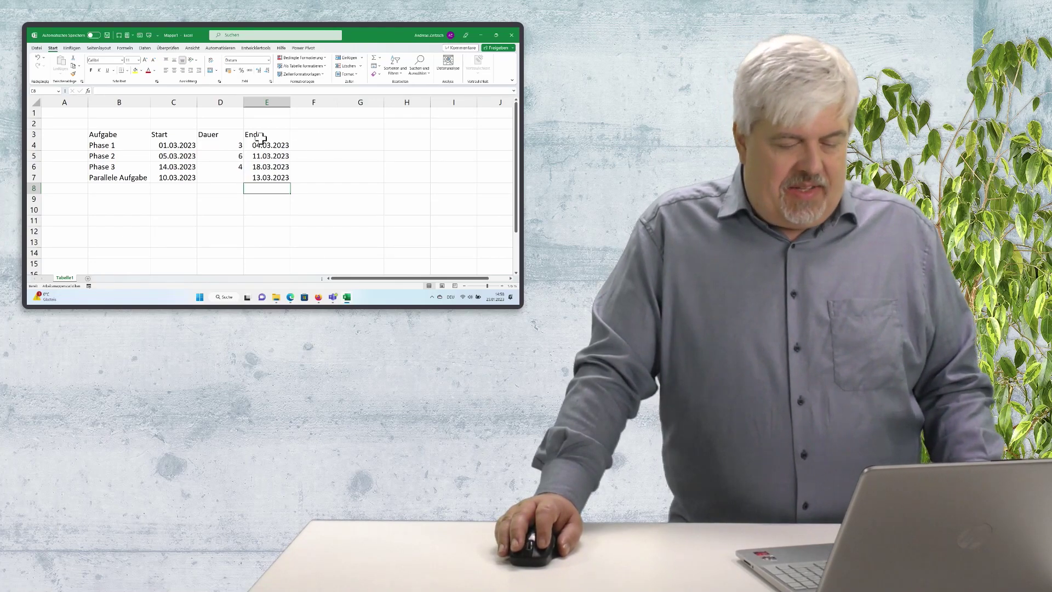
Enter the date 01.3.23 in F3 and fill it across row 3 as daily dates through 31.03.2023 in AJ3.
{"action": "left_click", "coordinate": [313, 134]}
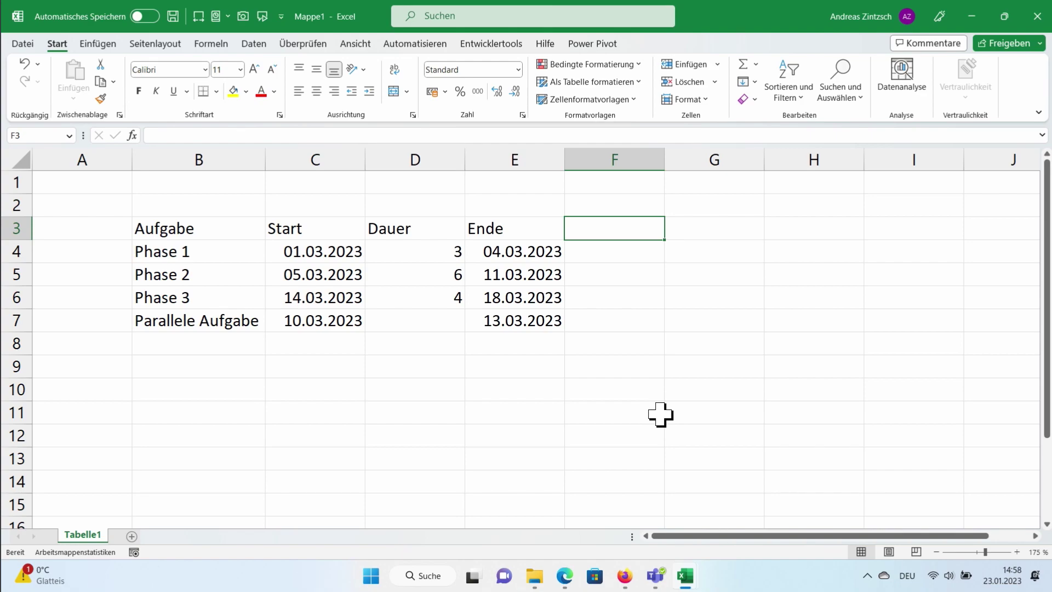
{"action": "type", "text": "01.3.23"}
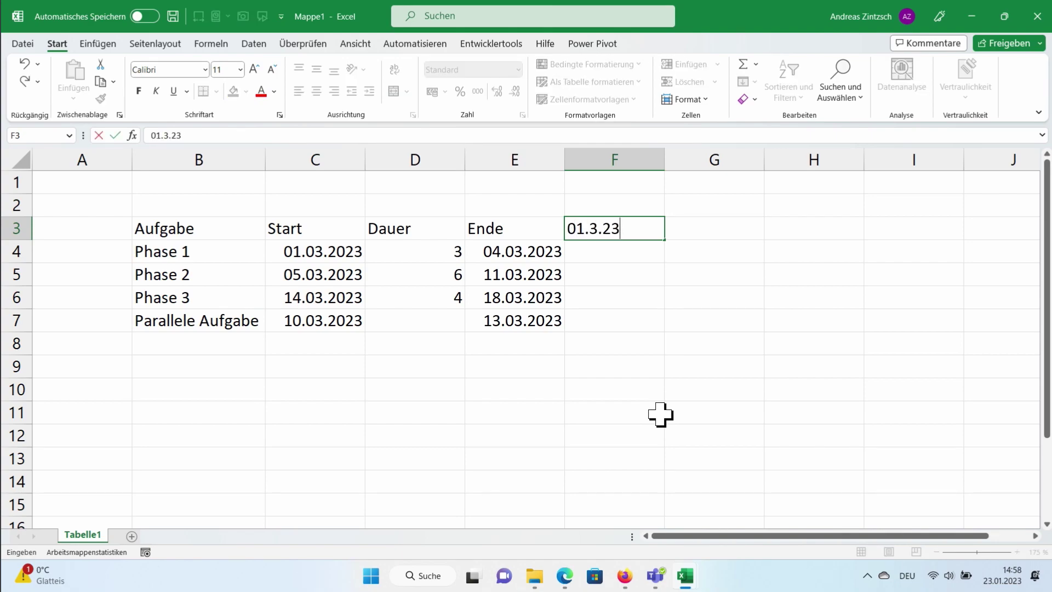
{"action": "key", "text": "Return"}
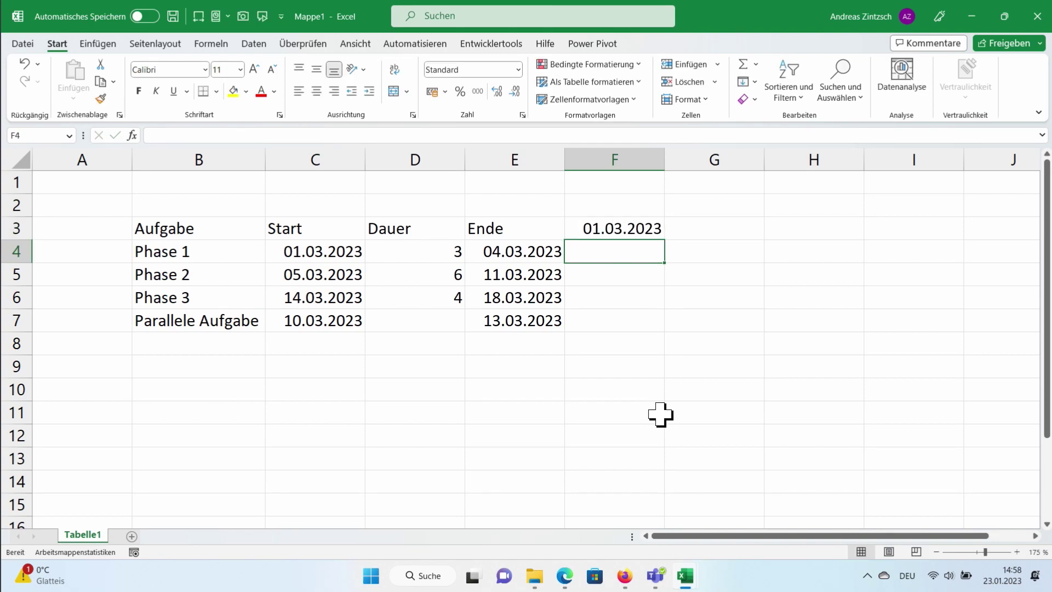
{"action": "left_click", "coordinate": [641, 233]}
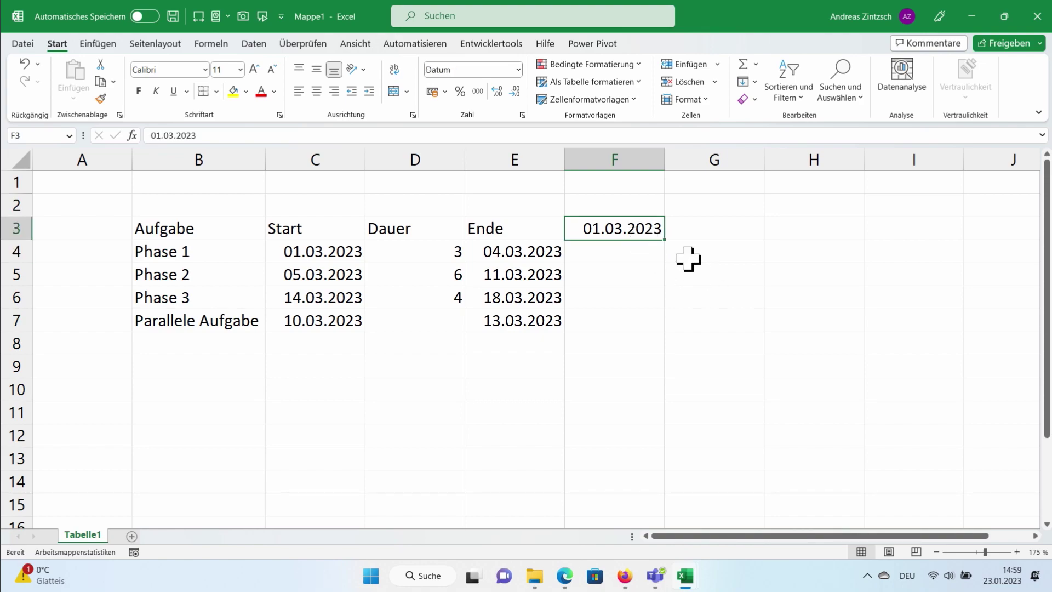
{"action": "left_click_drag", "start_coordinate": [663, 240], "coordinate": [955, 227]}
{"action": "left_click_drag", "start_coordinate": [1006, 227], "coordinate": [1026, 224]}
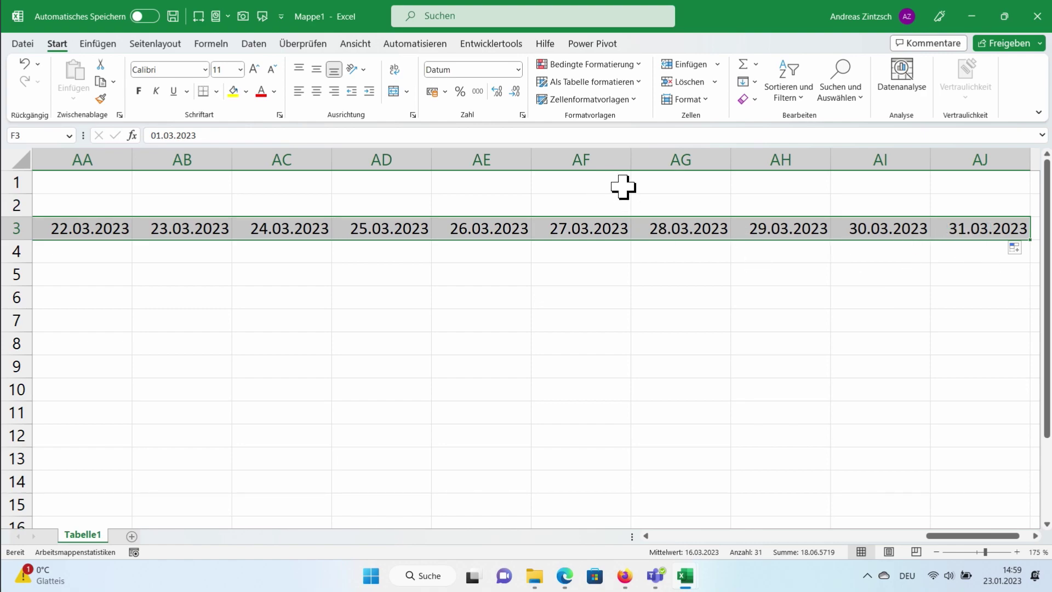
Apply the custom number format TT to the dates in F3:AJ3 so only the day is displayed.
{"action": "left_click", "coordinate": [523, 116]}
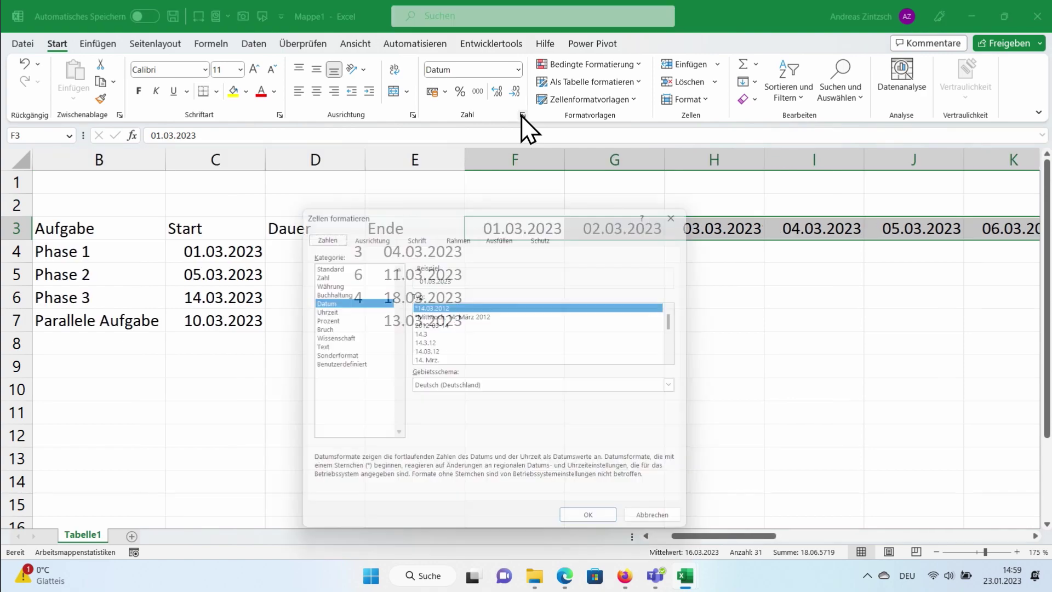
{"action": "left_click", "coordinate": [351, 365]}
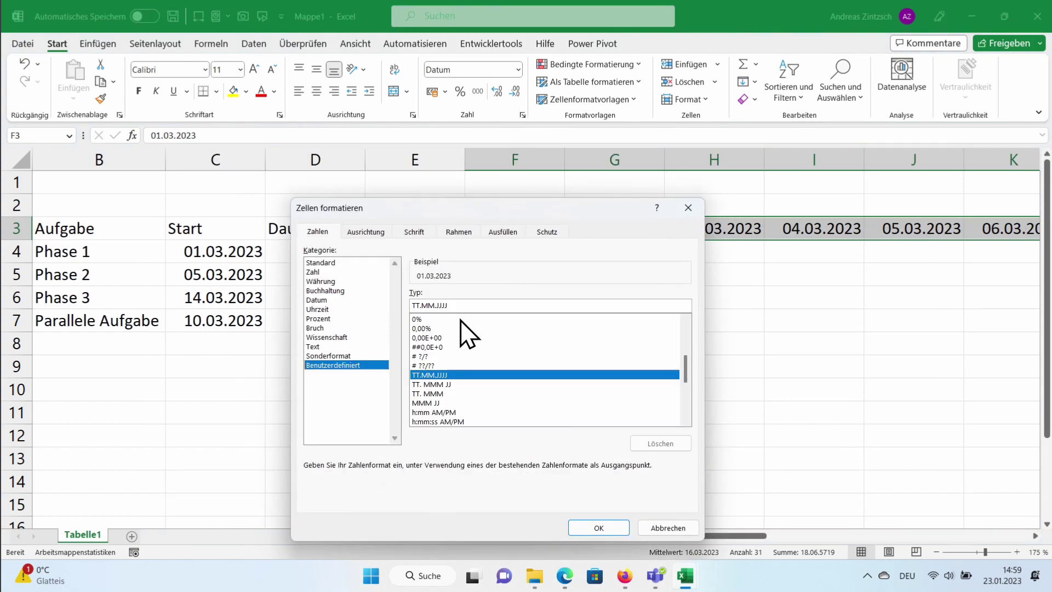
{"action": "left_click_drag", "start_coordinate": [460, 305], "coordinate": [390, 309]}
{"action": "key", "text": "End"}
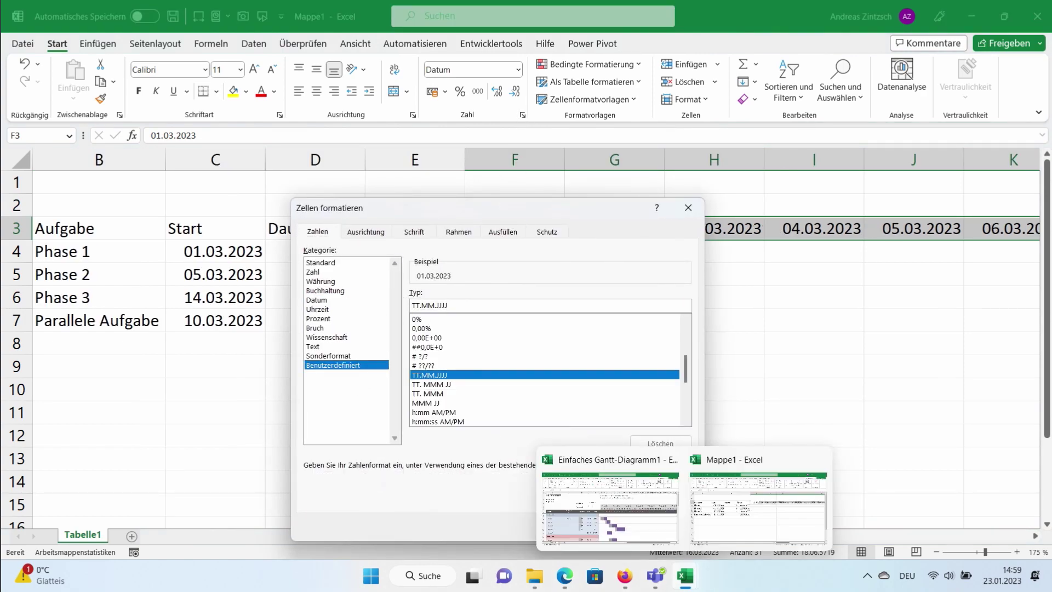
{"action": "type", "text": "TT"}
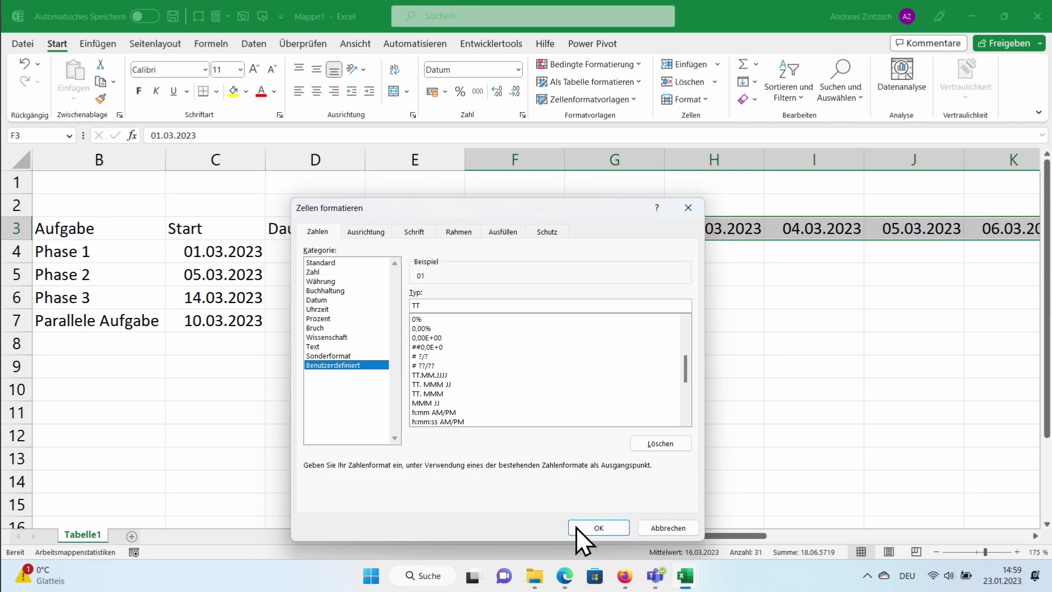
{"action": "left_click", "coordinate": [591, 532]}
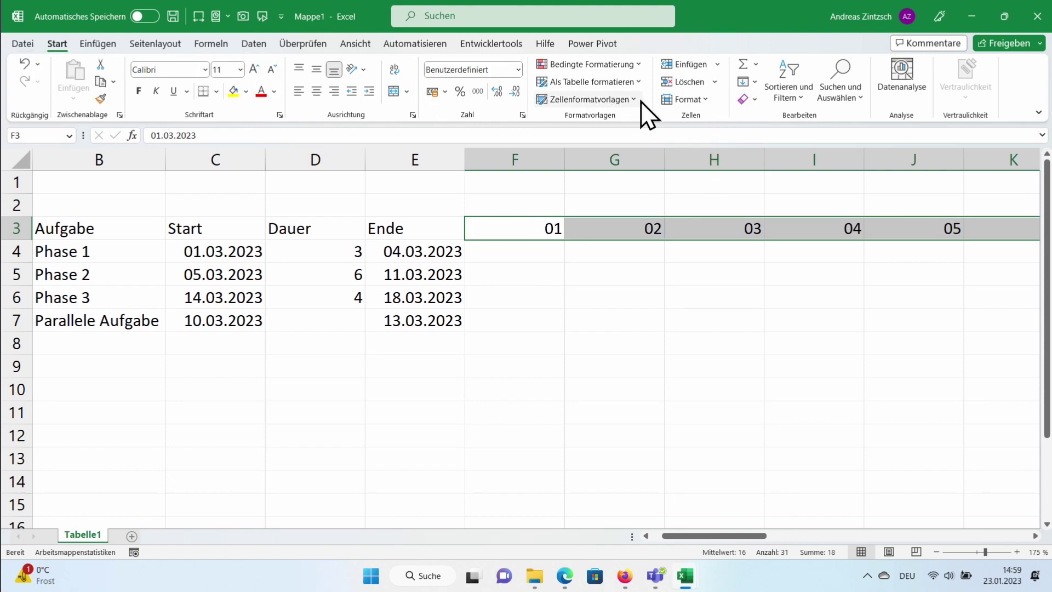
Automatically fit the widths of date columns F to AJ to their contents.
{"action": "left_click", "coordinate": [706, 99]}
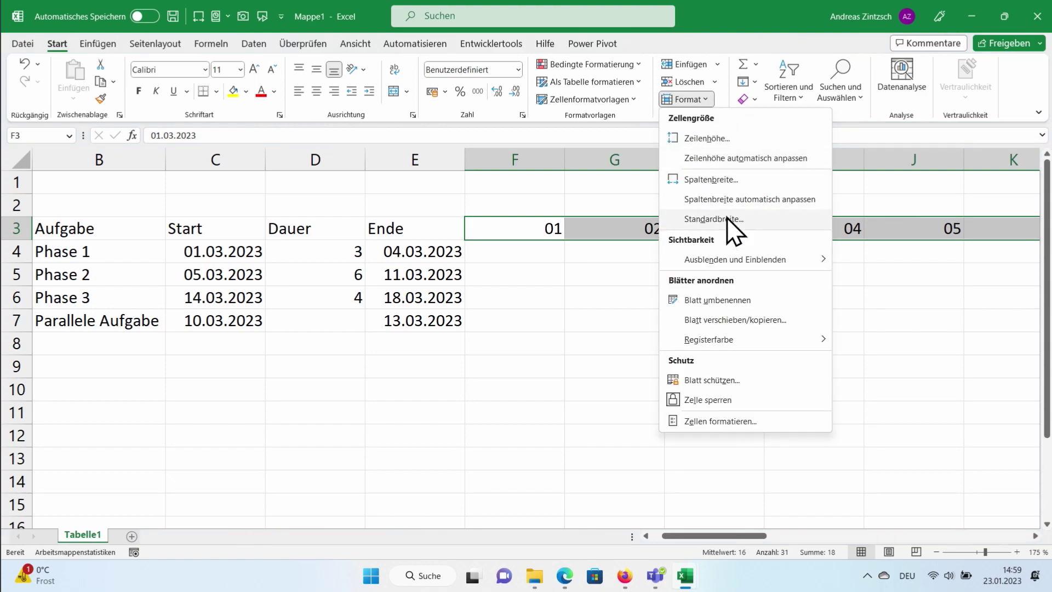
{"action": "left_click", "coordinate": [759, 200]}
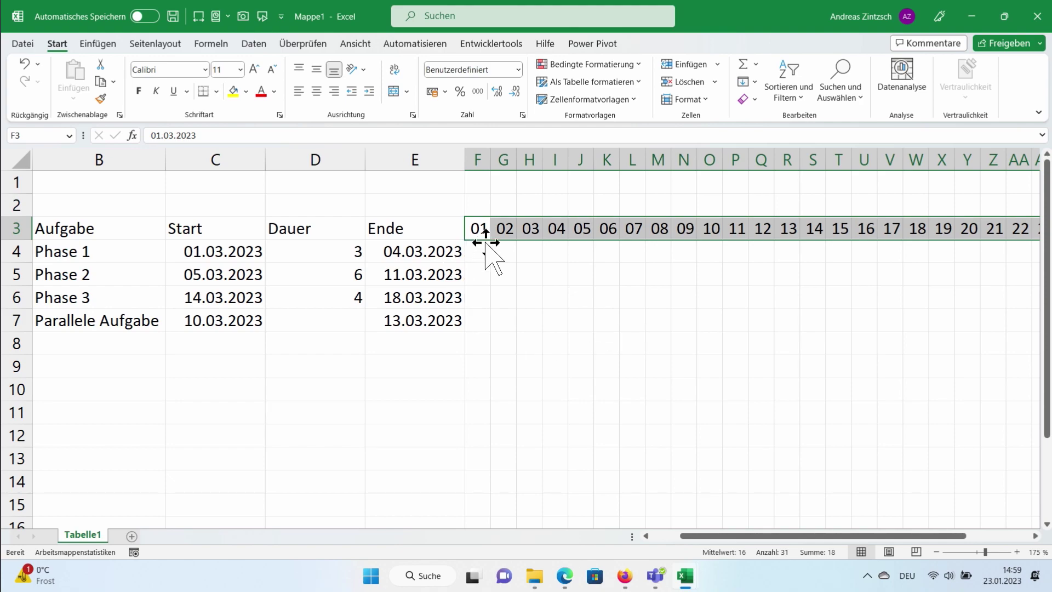
{"action": "left_click", "coordinate": [477, 280]}
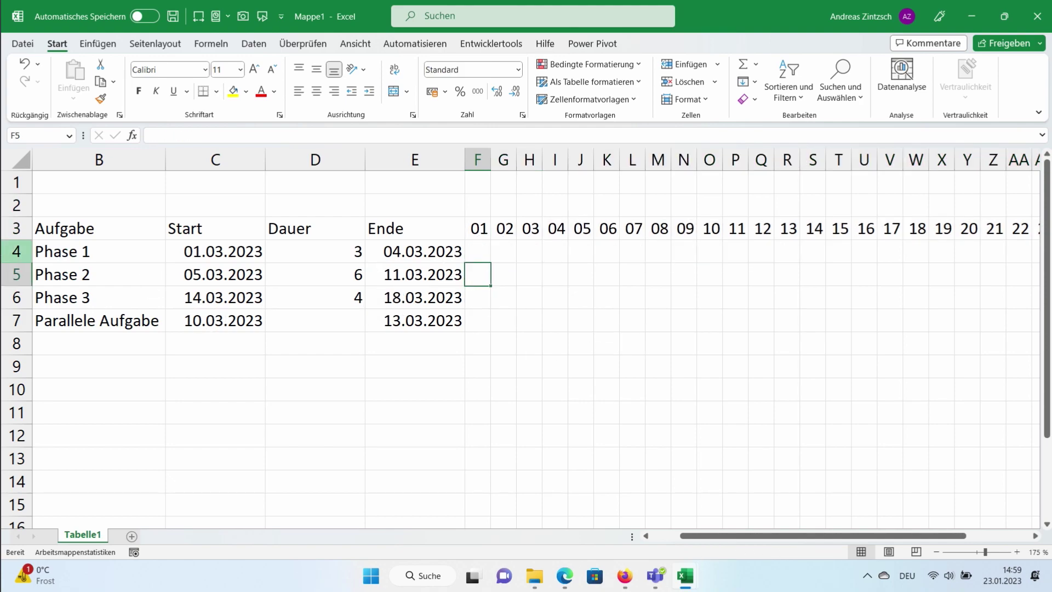
Set the height of rows 4 to 13 to 25.
{"action": "left_click_drag", "start_coordinate": [11, 255], "coordinate": [12, 458]}
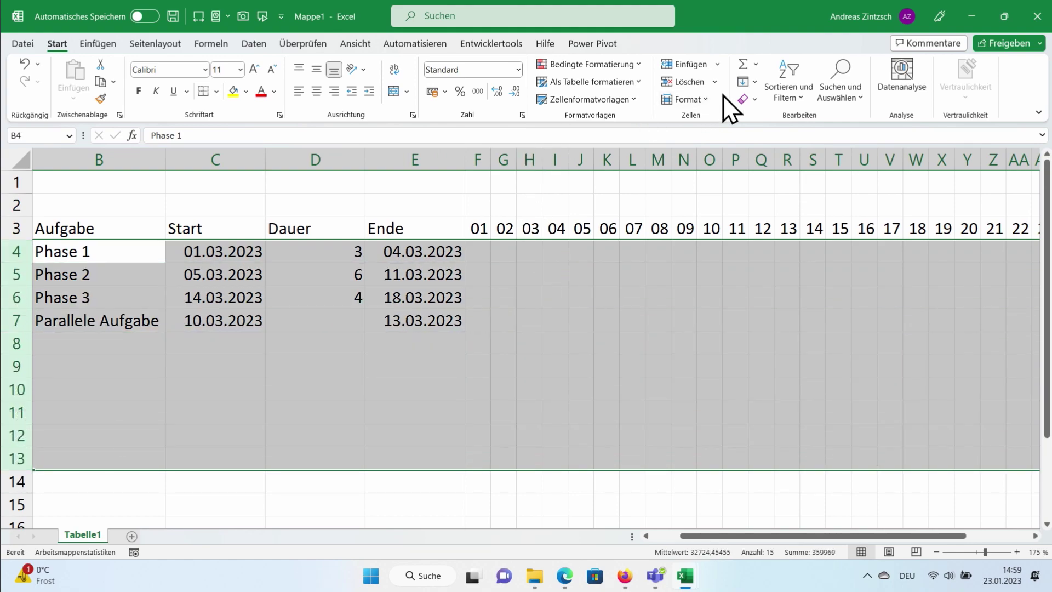
{"action": "left_click", "coordinate": [705, 101]}
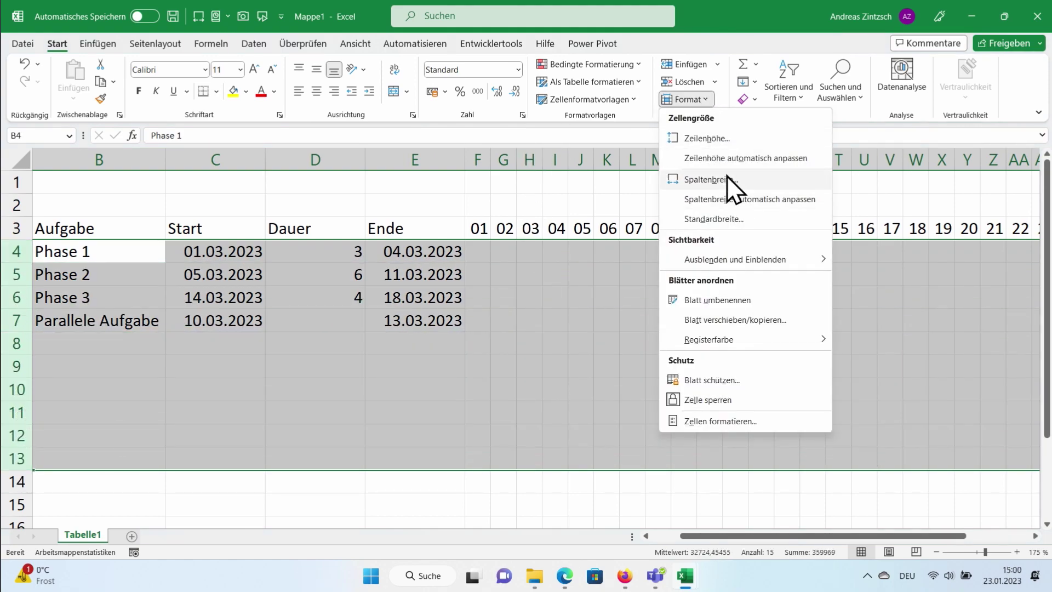
{"action": "left_click", "coordinate": [723, 143]}
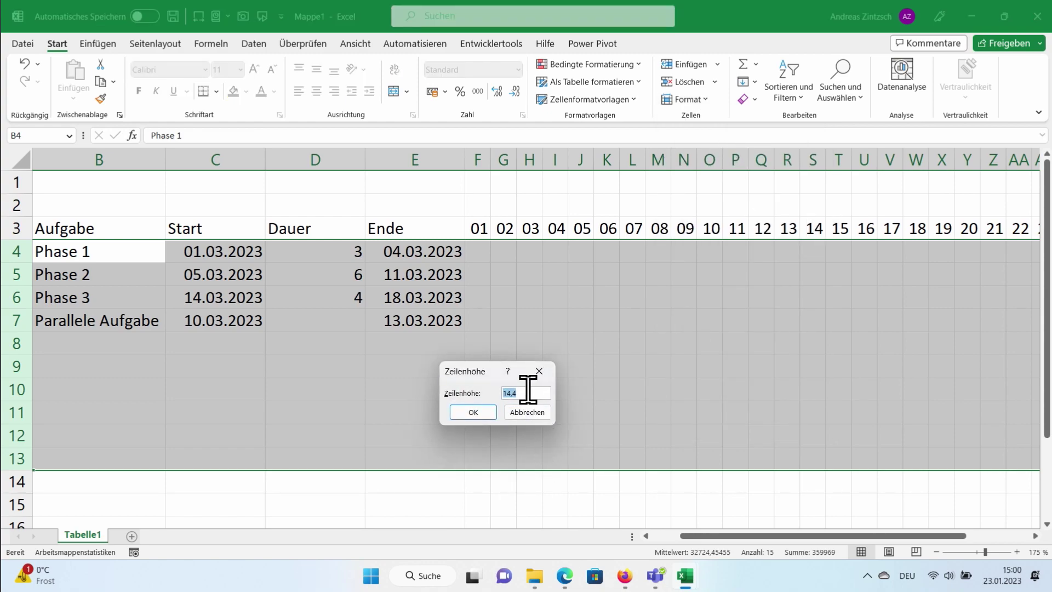
{"action": "type", "text": "25"}
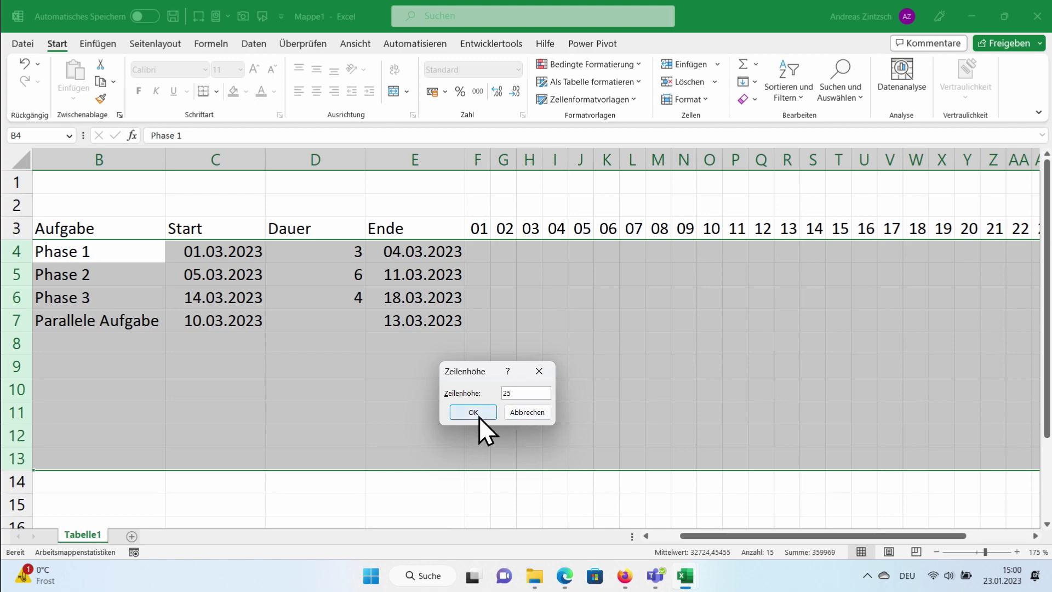
{"action": "left_click", "coordinate": [473, 412]}
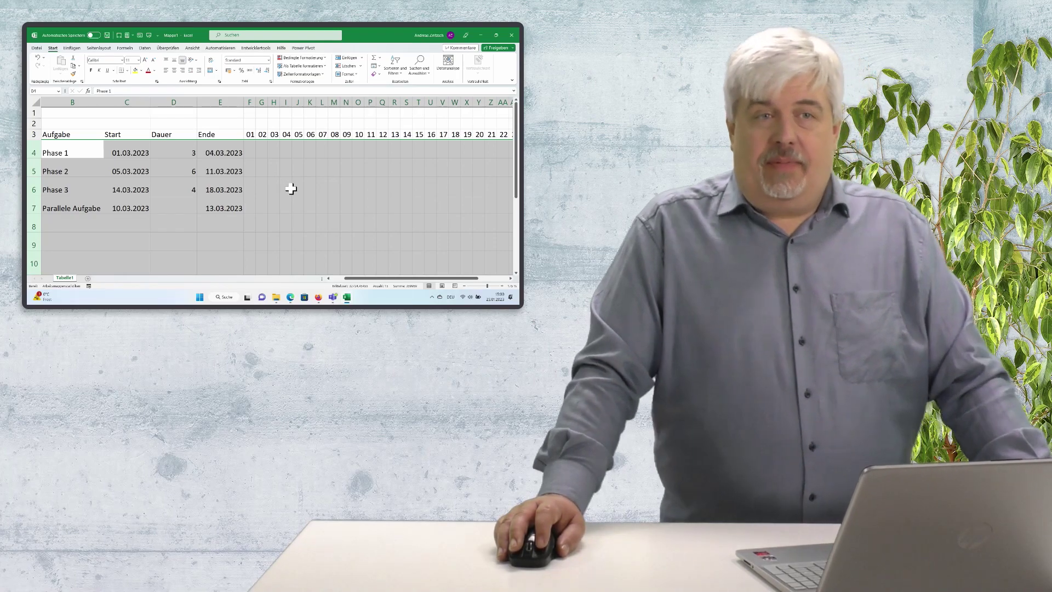
{"action": "left_click", "coordinate": [274, 167]}
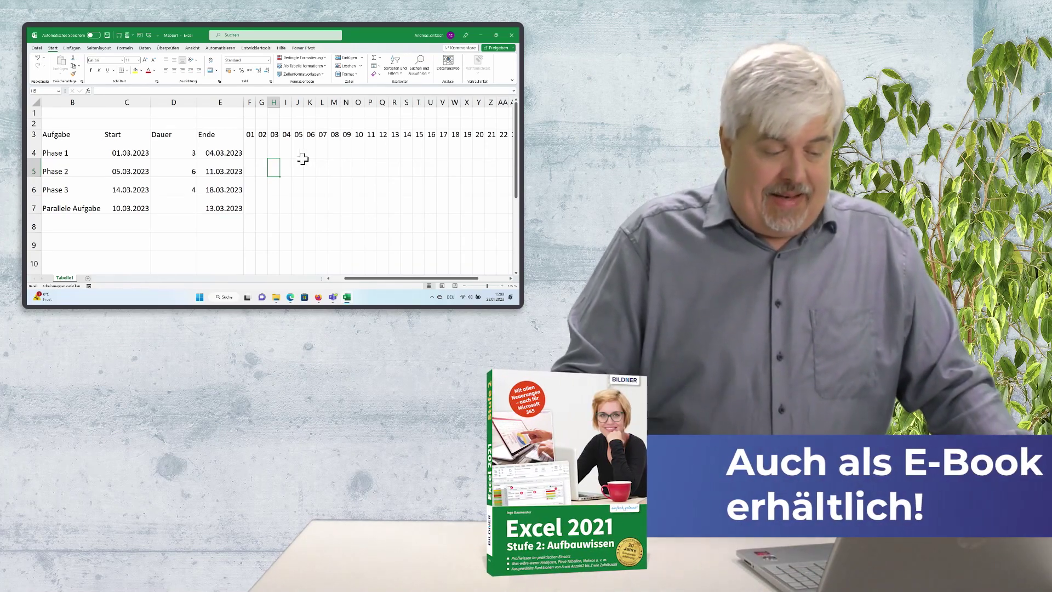
{"action": "left_click", "coordinate": [250, 152]}
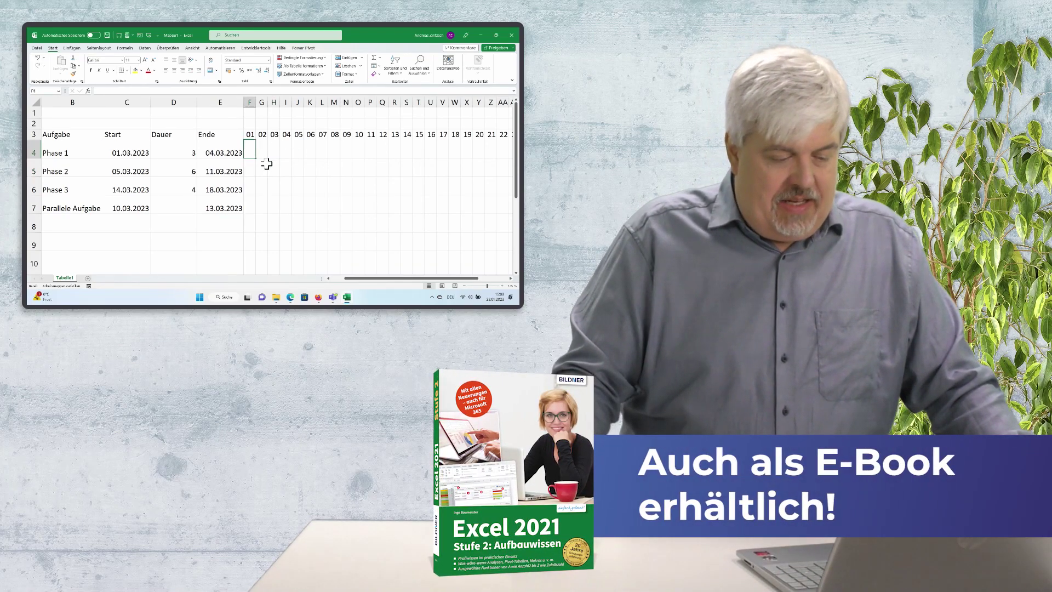
{"action": "left_click", "coordinate": [251, 134]}
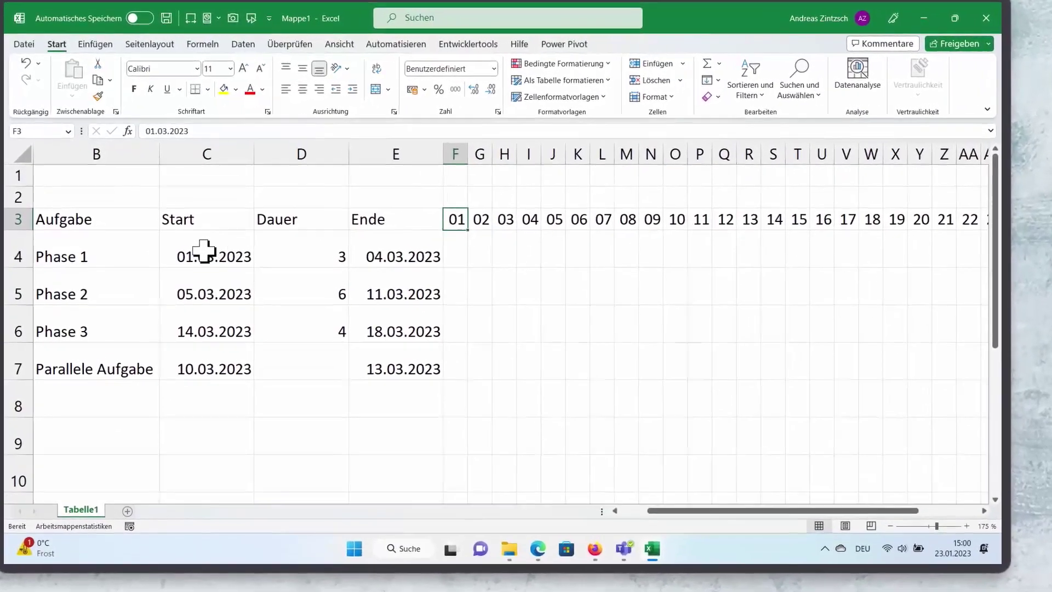
{"action": "left_click", "coordinate": [204, 251]}
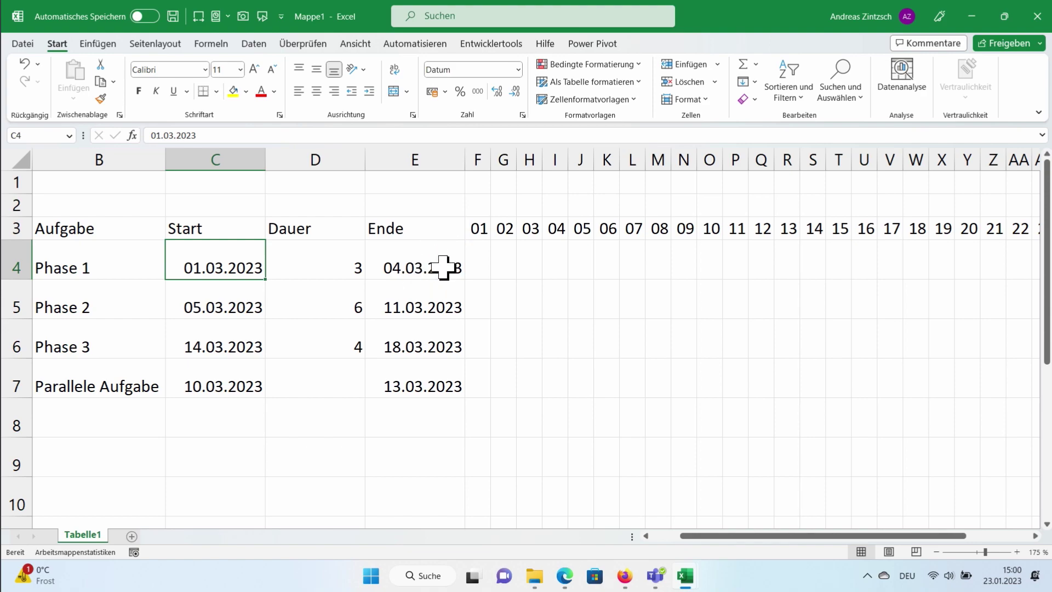
{"action": "left_click", "coordinate": [430, 254]}
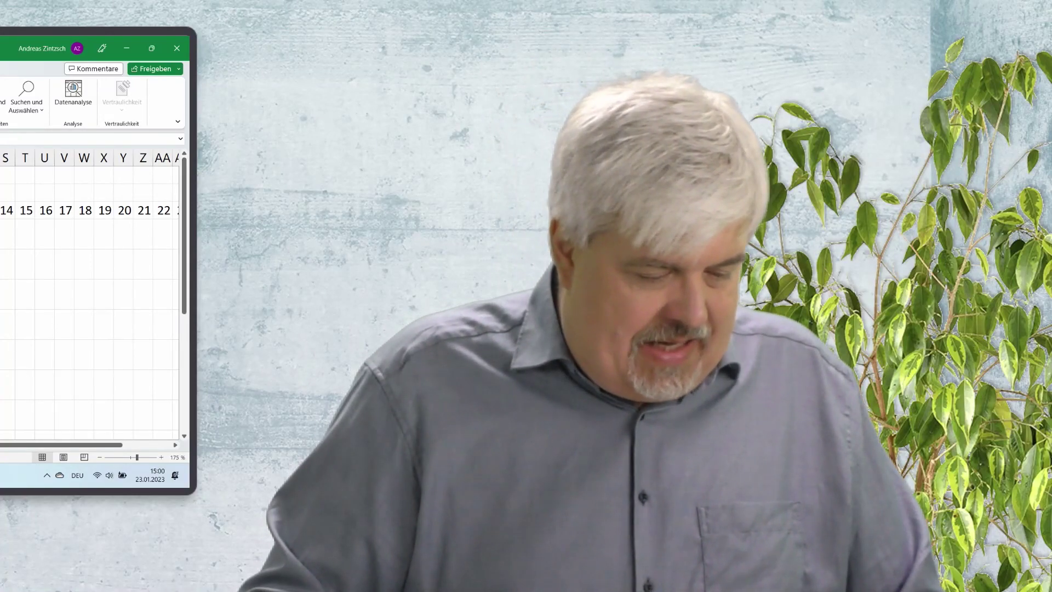
Create a formula-based conditional formatting rule for the day grid from F4 across to column AJ, using =UND(F$3>=$C4;F$3<=$E4).
{"action": "left_click_drag", "start_coordinate": [492, 263], "coordinate": [978, 319]}
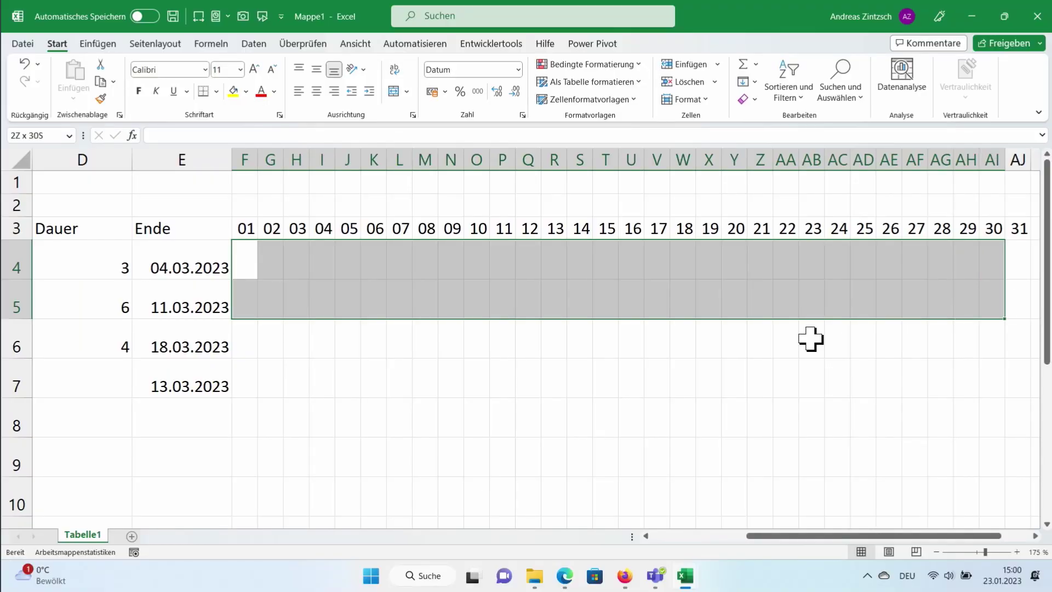
{"action": "left_click_drag", "start_coordinate": [811, 338], "coordinate": [1011, 521]}
{"action": "scroll", "coordinate": [353, 329], "scroll_direction": "down", "scroll_amount": 1}
{"action": "scroll", "coordinate": [384, 339], "scroll_direction": "up", "scroll_amount": 1}
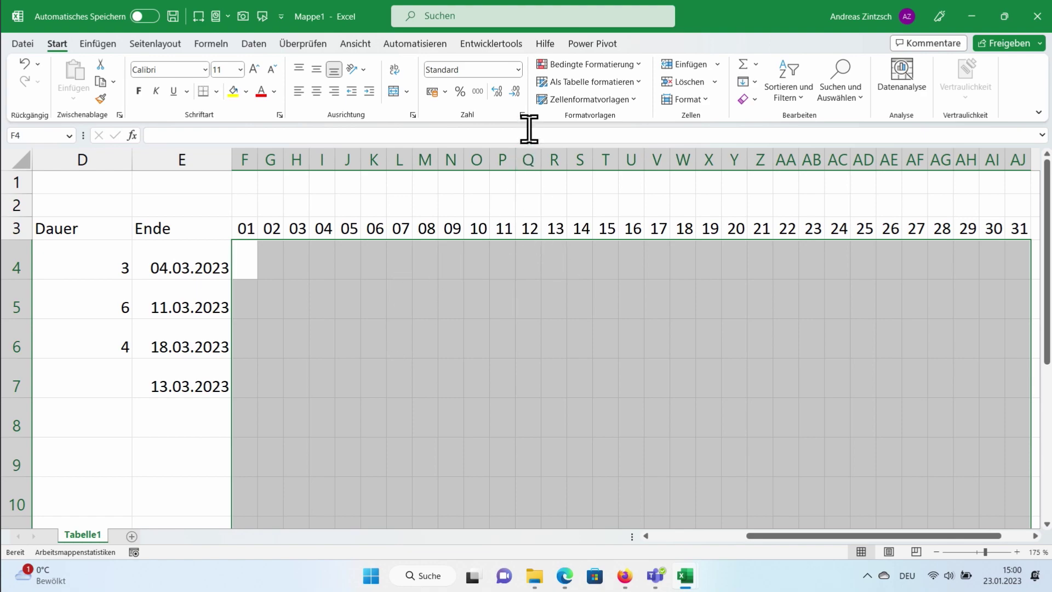
{"action": "left_click", "coordinate": [590, 66]}
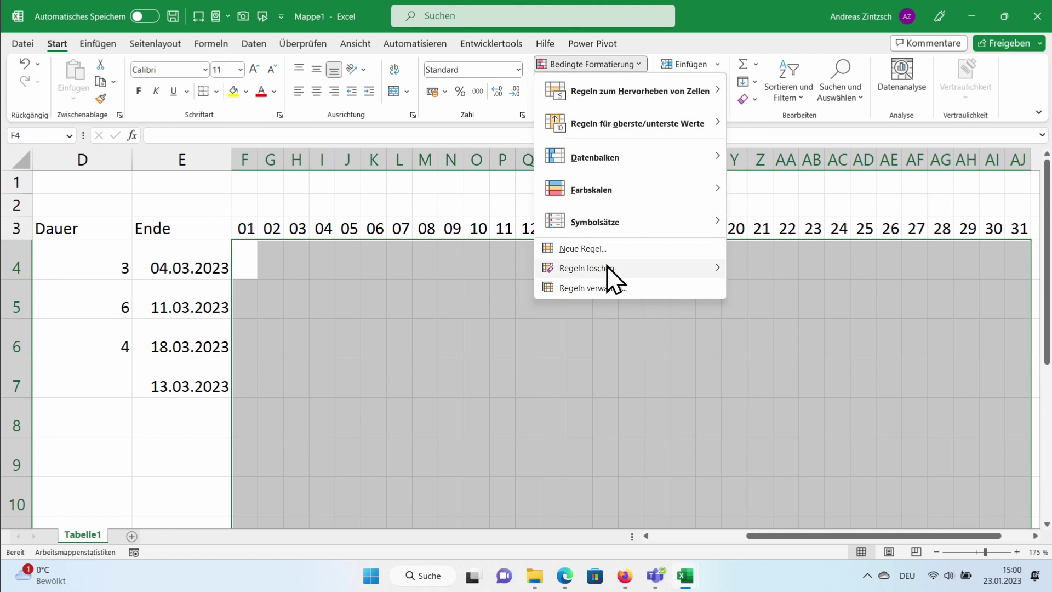
{"action": "left_click", "coordinate": [607, 251]}
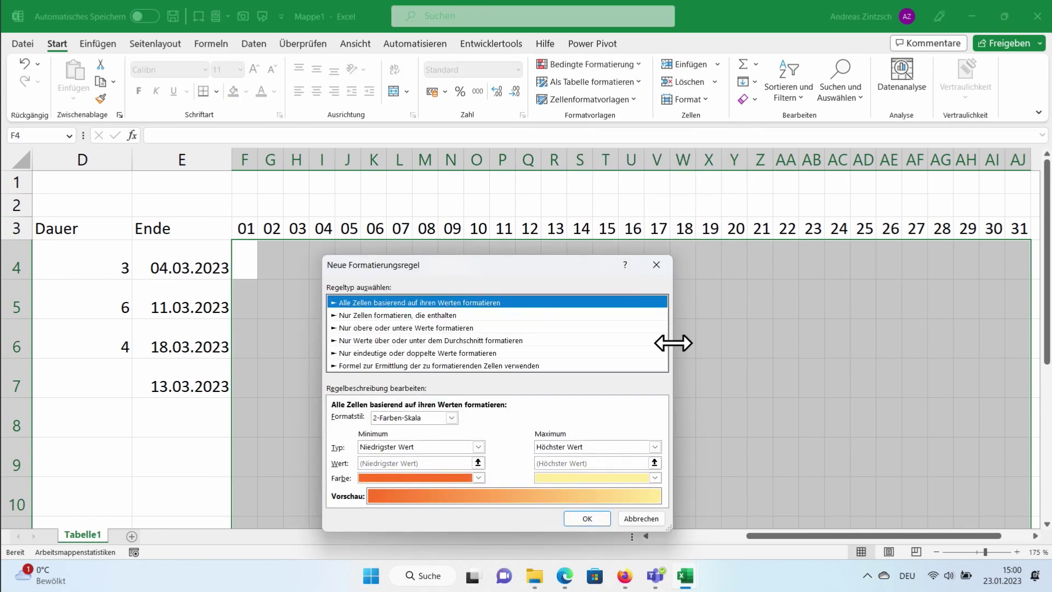
{"action": "left_click", "coordinate": [351, 366]}
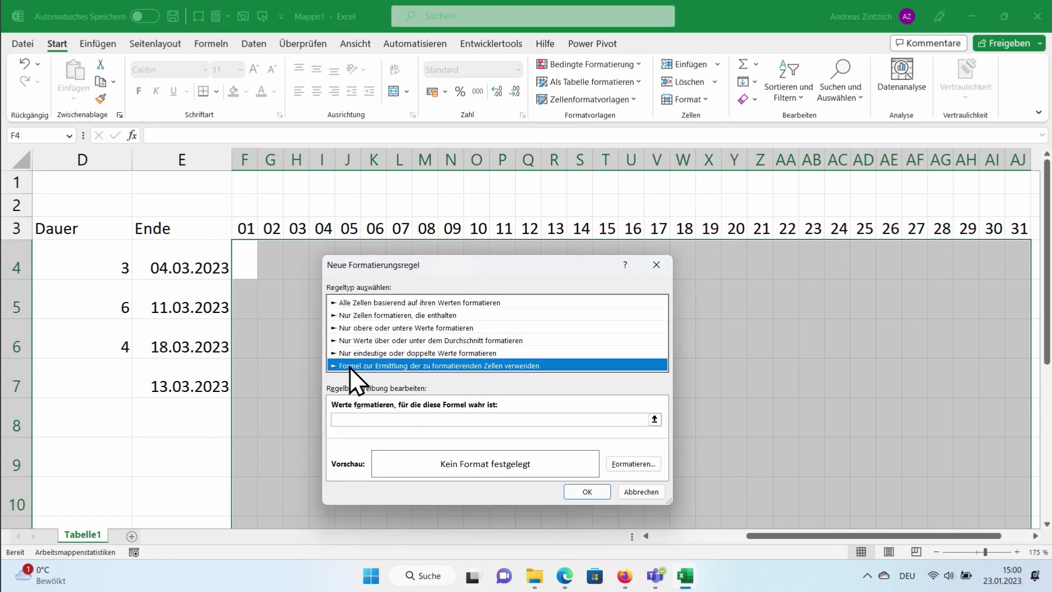
{"action": "left_click", "coordinate": [355, 419]}
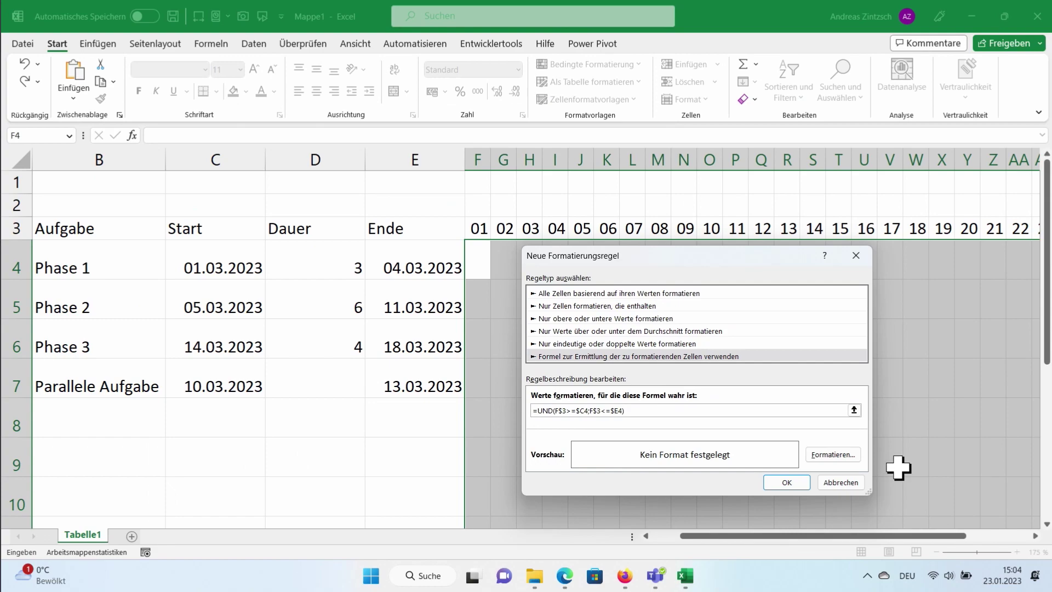
Give the conditional formatting rule a light blue fill and apply it to the day grid.
{"action": "left_click", "coordinate": [833, 455]}
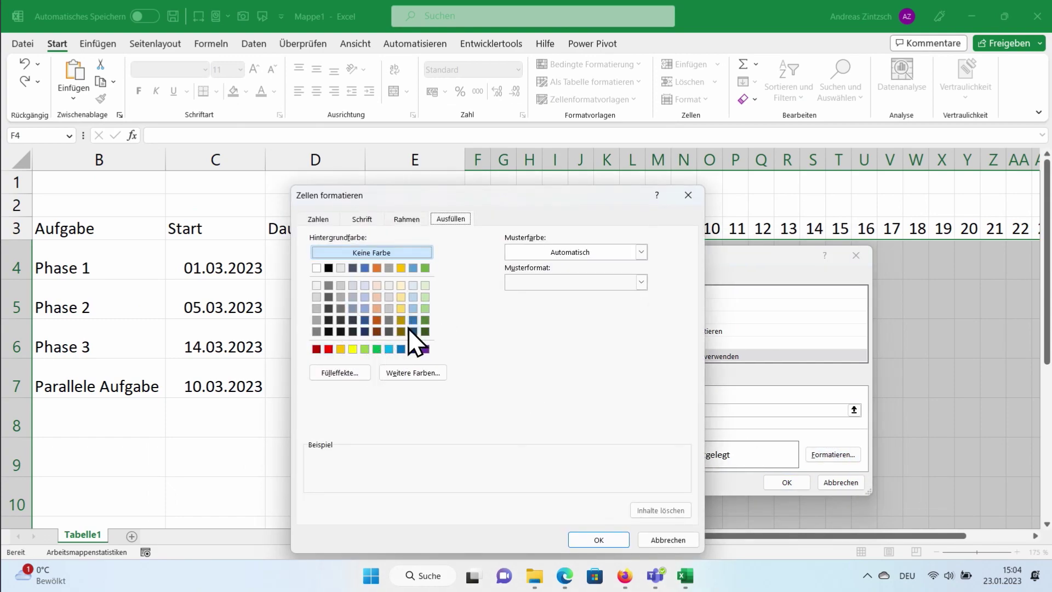
{"action": "left_click", "coordinate": [413, 310]}
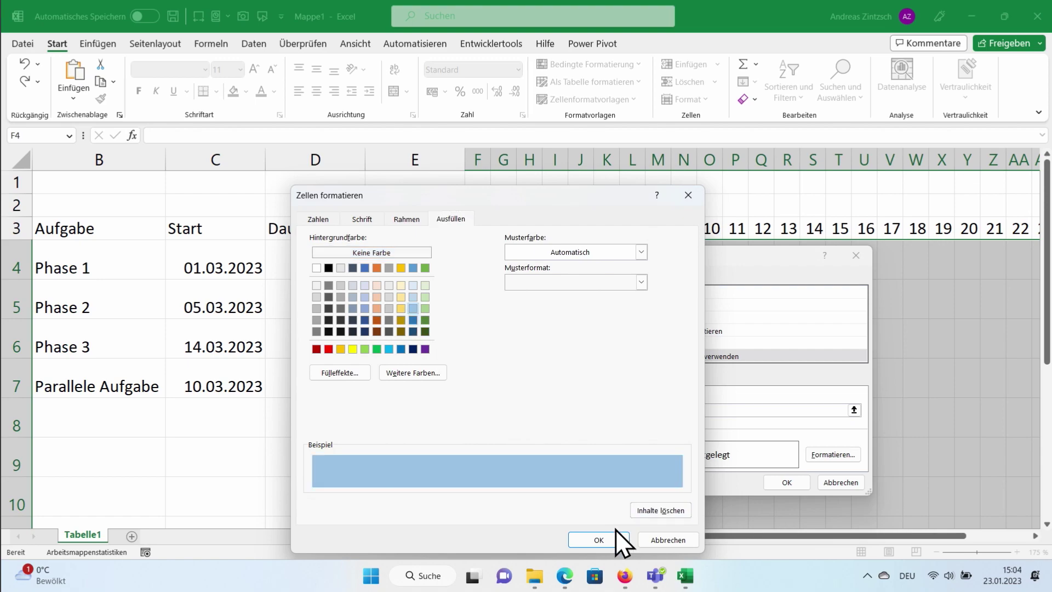
{"action": "left_click", "coordinate": [603, 538]}
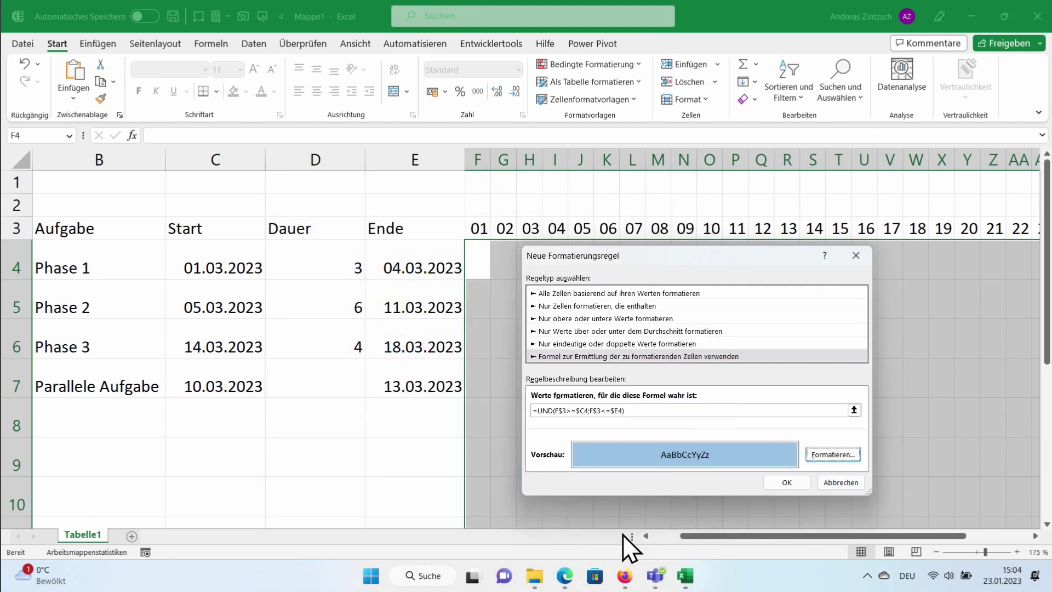
{"action": "left_click", "coordinate": [791, 486]}
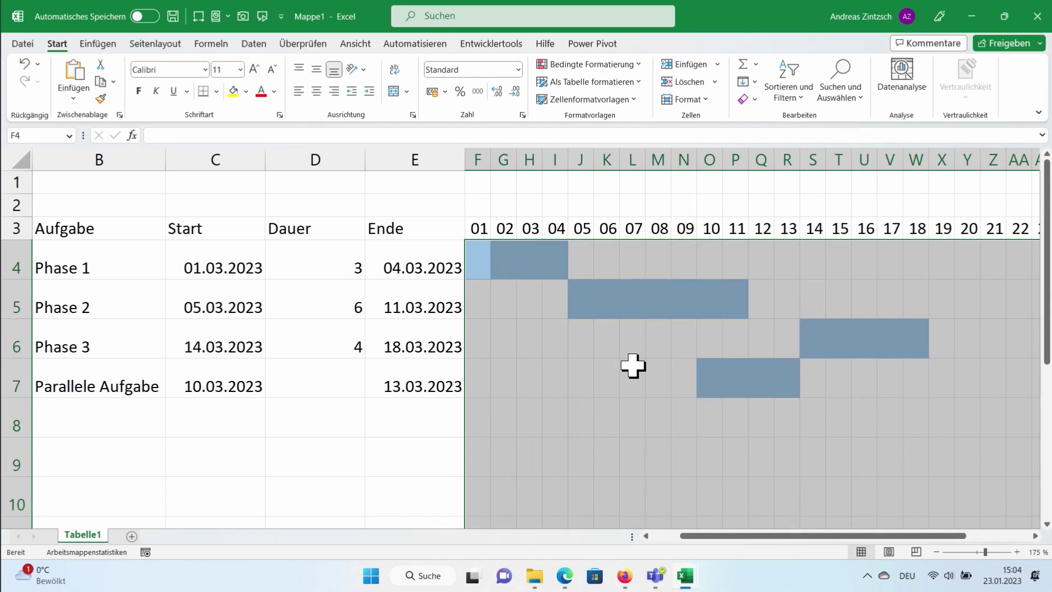
{"action": "left_click", "coordinate": [579, 419]}
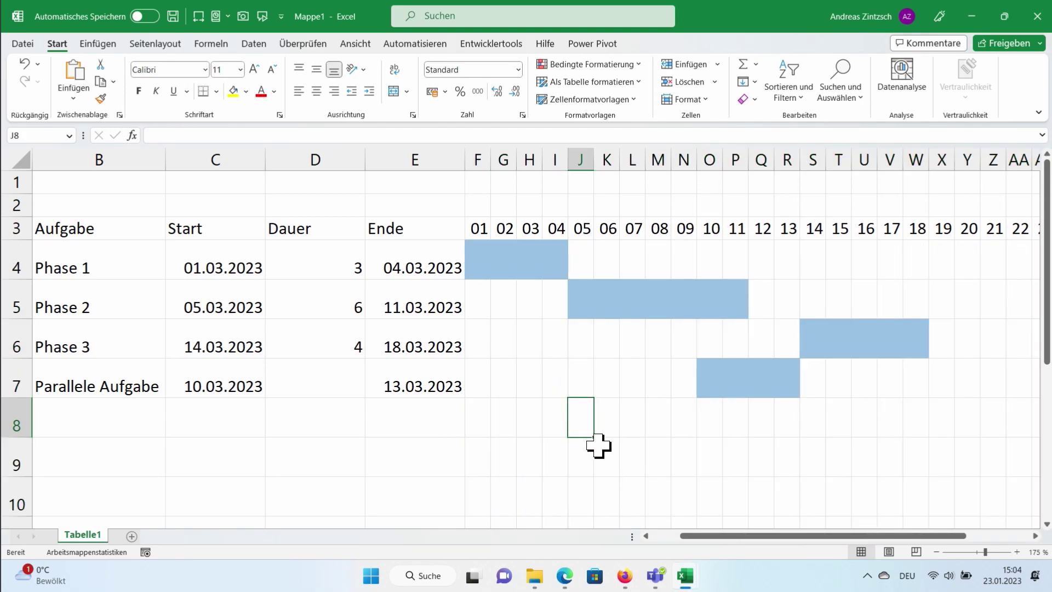
{"action": "left_click", "coordinate": [599, 383]}
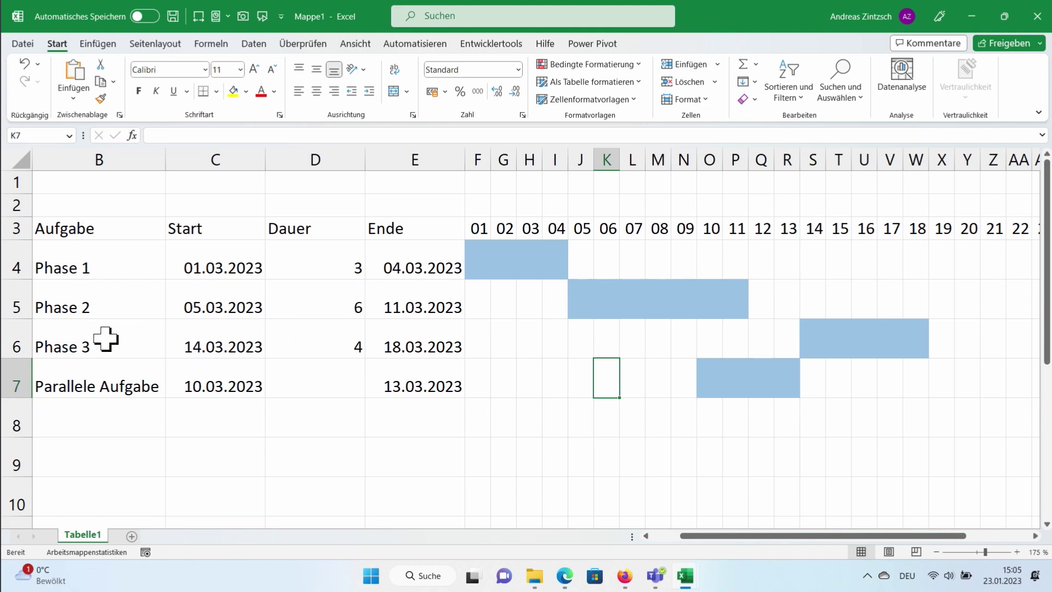
Set the duration of Phase 2 to 10 and check the shifted task bars across the date columns.
{"action": "left_click", "coordinate": [215, 342]}
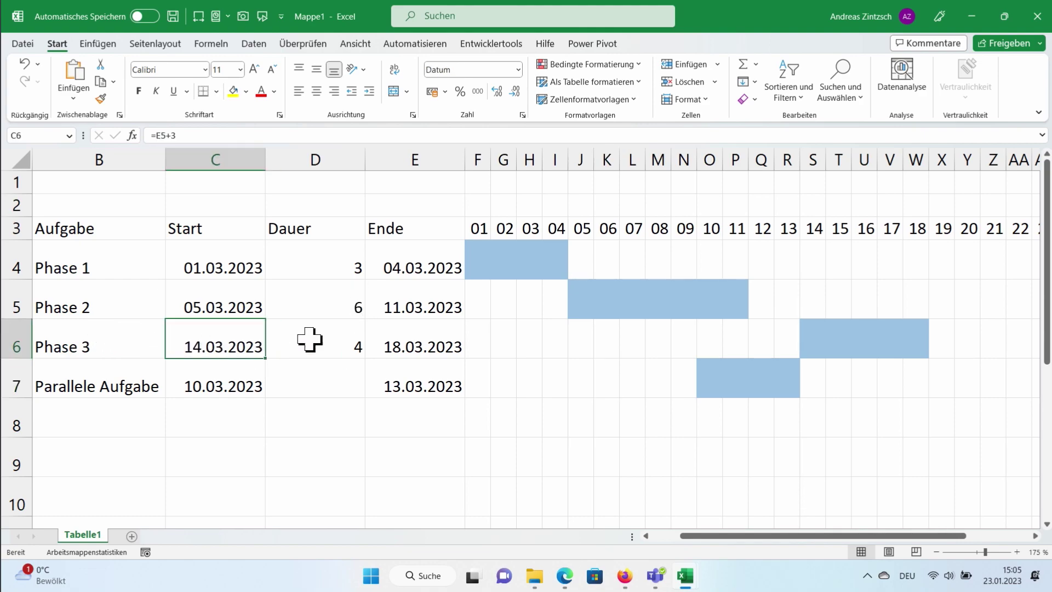
{"action": "left_click", "coordinate": [336, 305]}
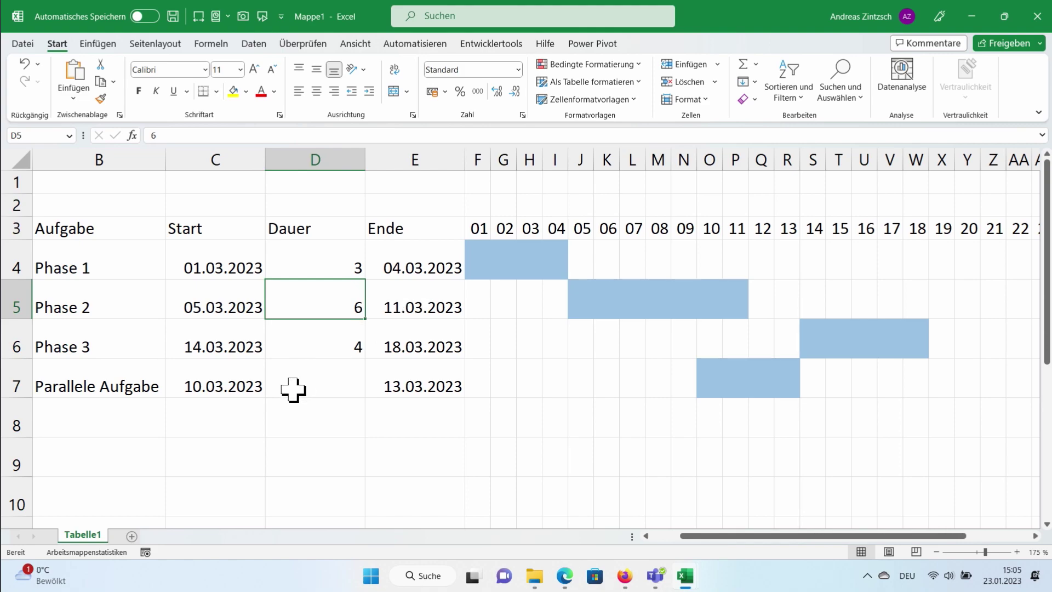
{"action": "type", "text": "1"}
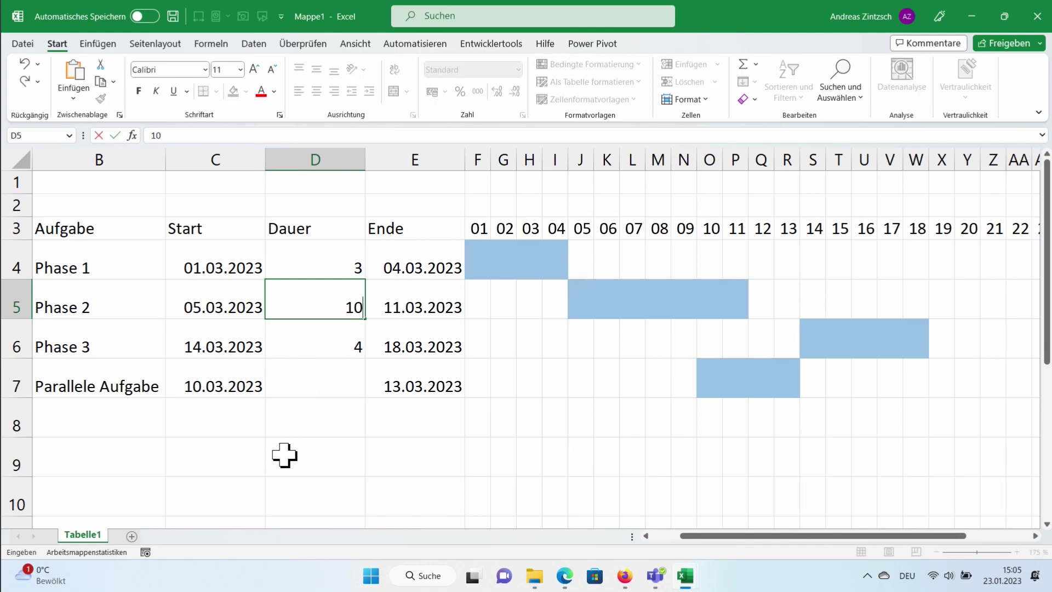
{"action": "type", "text": "0"}
{"action": "key", "text": "Return"}
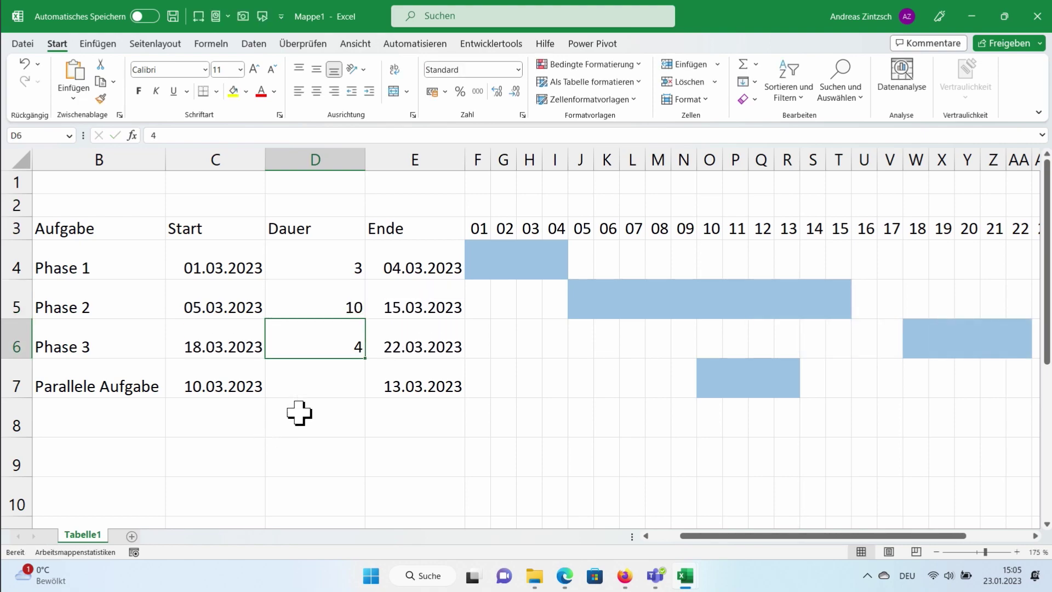
{"action": "left_click", "coordinate": [1037, 536]}
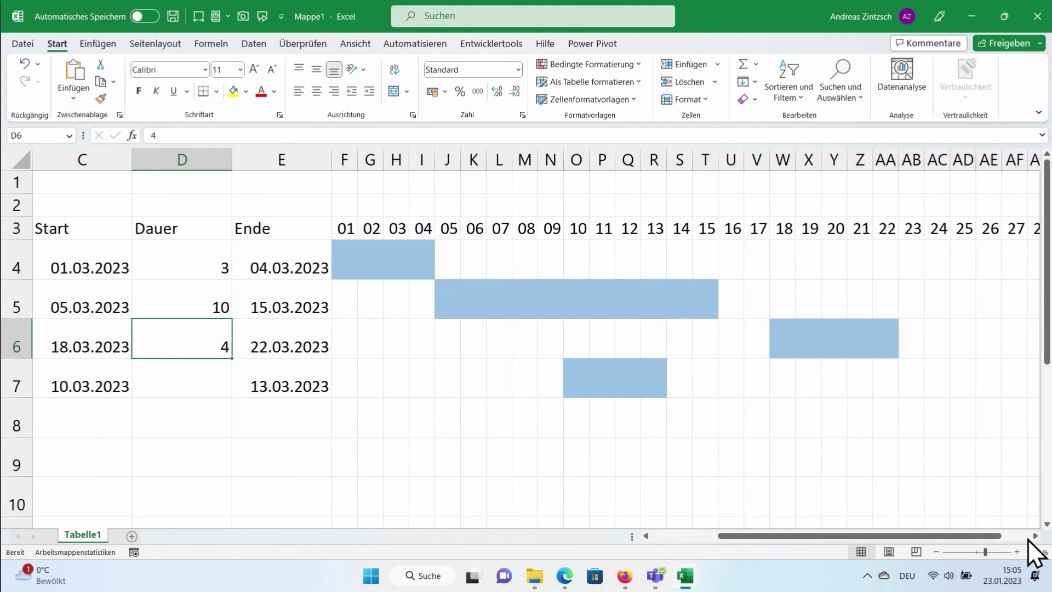
{"action": "left_click", "coordinate": [647, 536]}
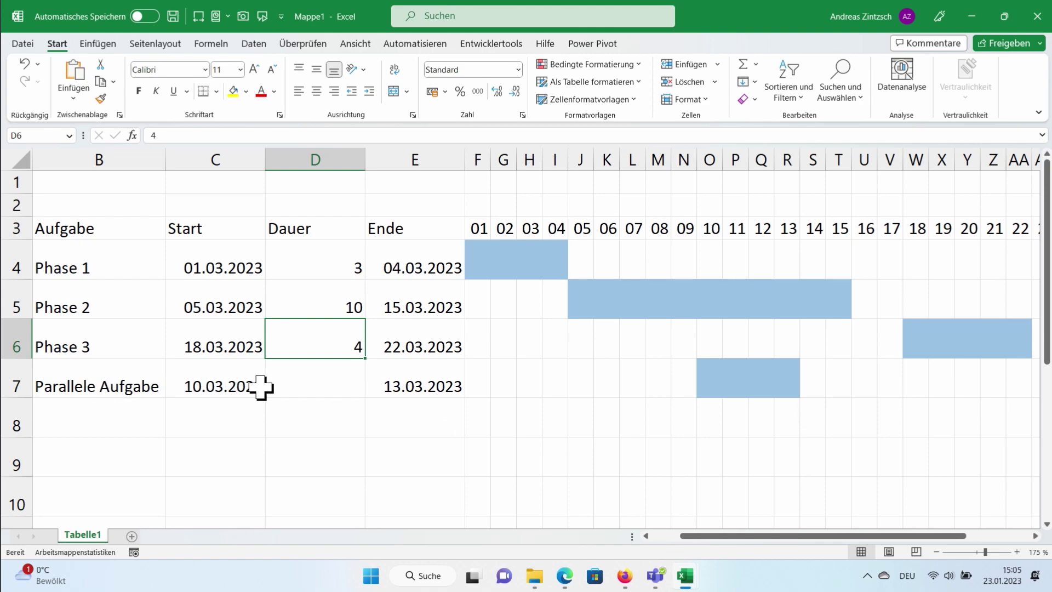
Set the start date of Parallele Aufgabe to 03.03.2023 and its end date to 17.03.2023.
{"action": "double_click", "coordinate": [204, 392]}
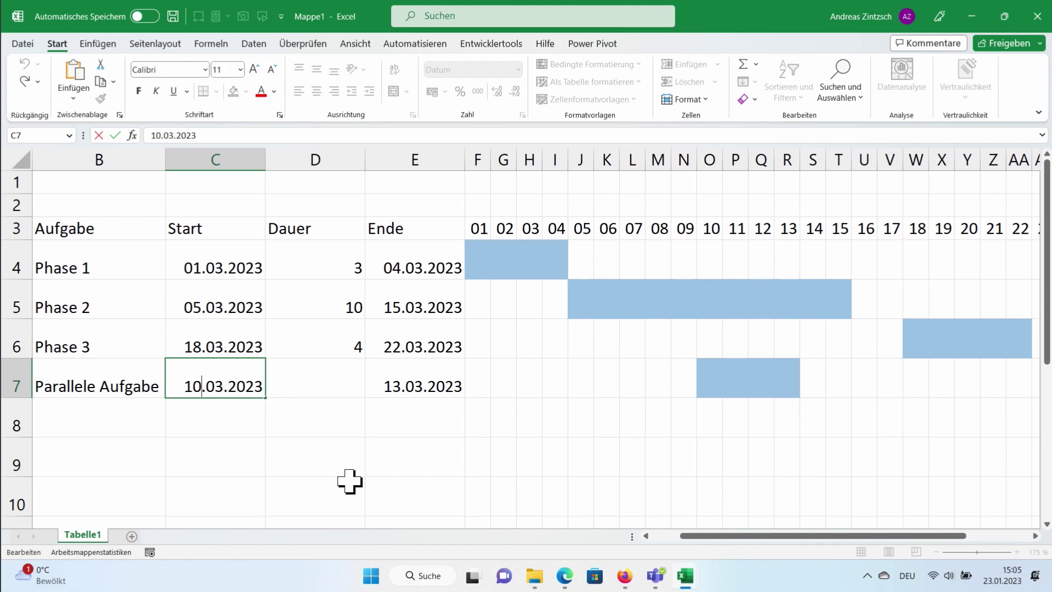
{"action": "key", "text": "BackSpace"}
{"action": "type", "text": "3"}
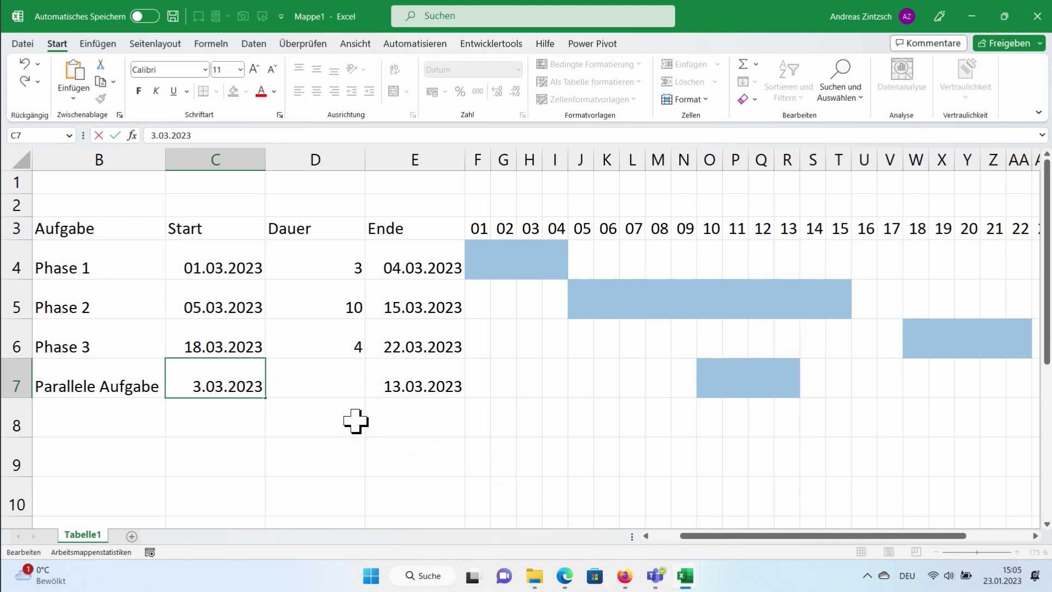
{"action": "left_click", "coordinate": [398, 383]}
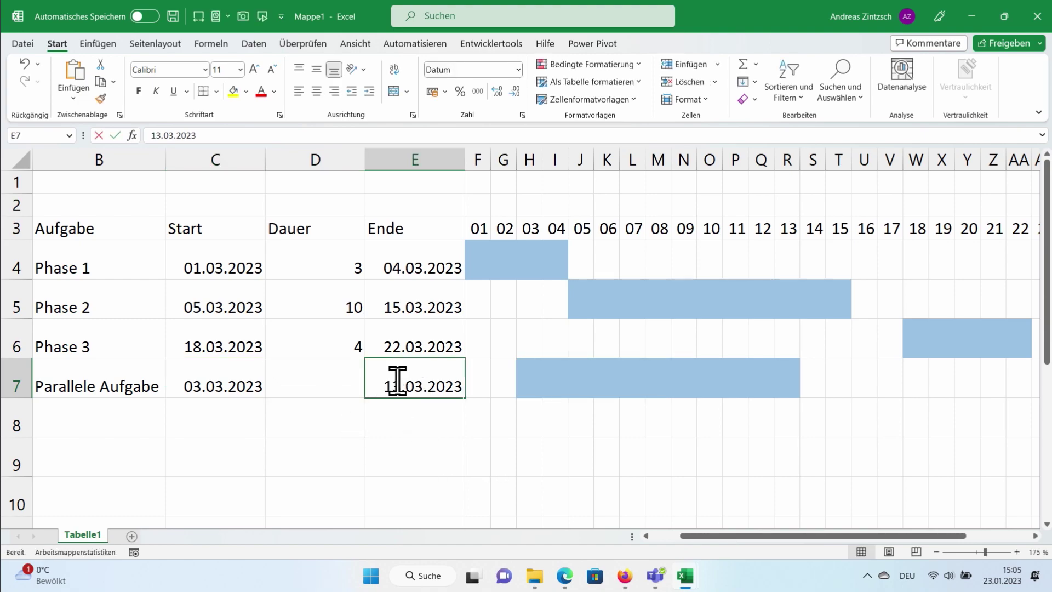
{"action": "double_click", "coordinate": [399, 380]}
{"action": "key", "text": "BackSpace"}
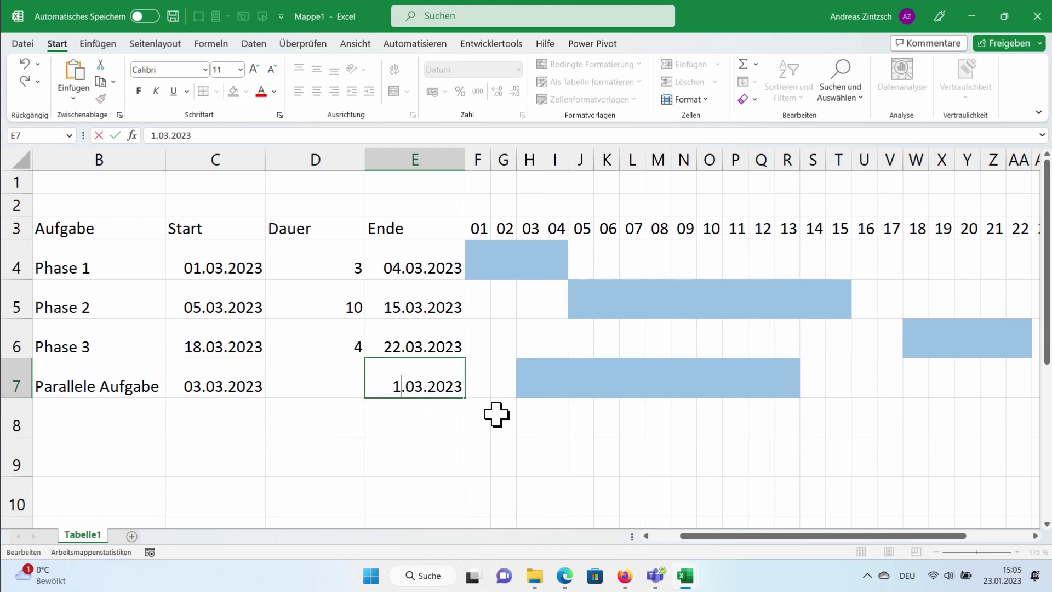
{"action": "type", "text": "7"}
{"action": "key", "text": "Return"}
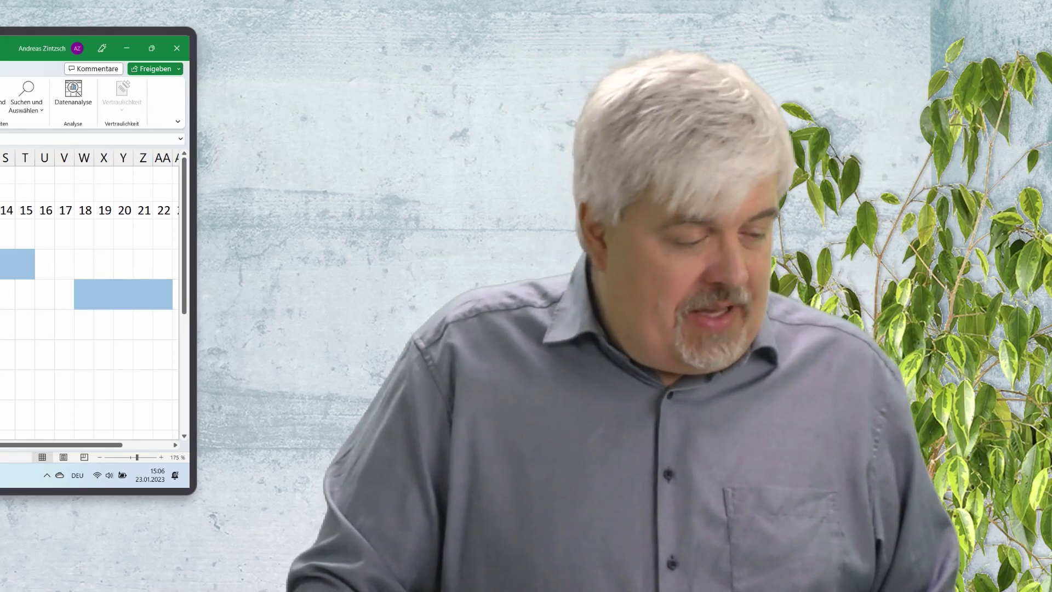
Search the online templates for new workbooks for "Gantt" and open the preview of the Agile-Gantt-Diagramm template.
{"action": "key", "text": "alt+d"}
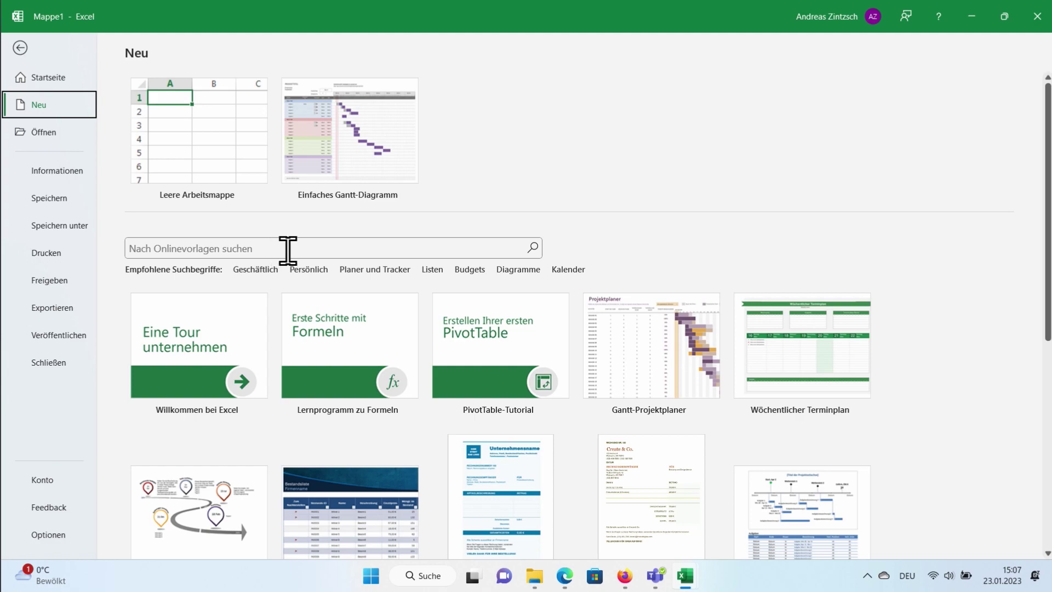
{"action": "left_click", "coordinate": [288, 250]}
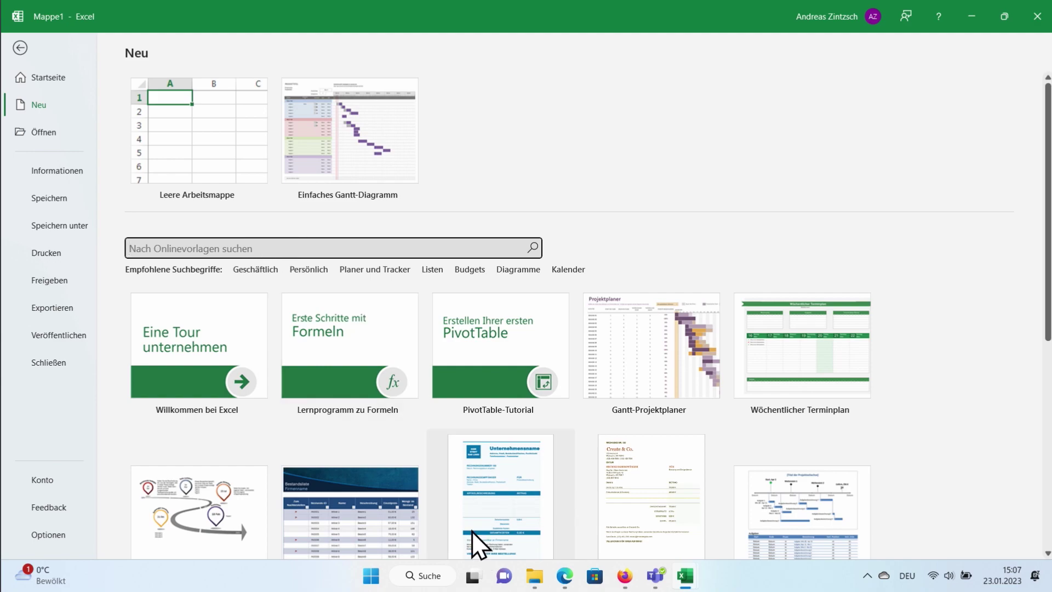
{"action": "type", "text": "Gantt"}
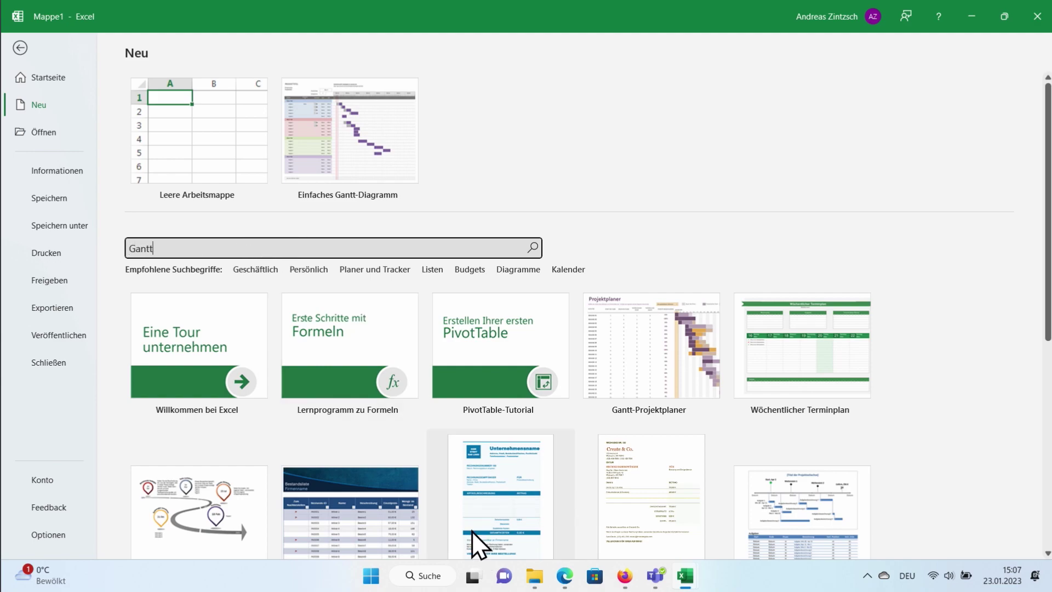
{"action": "key", "text": "Return"}
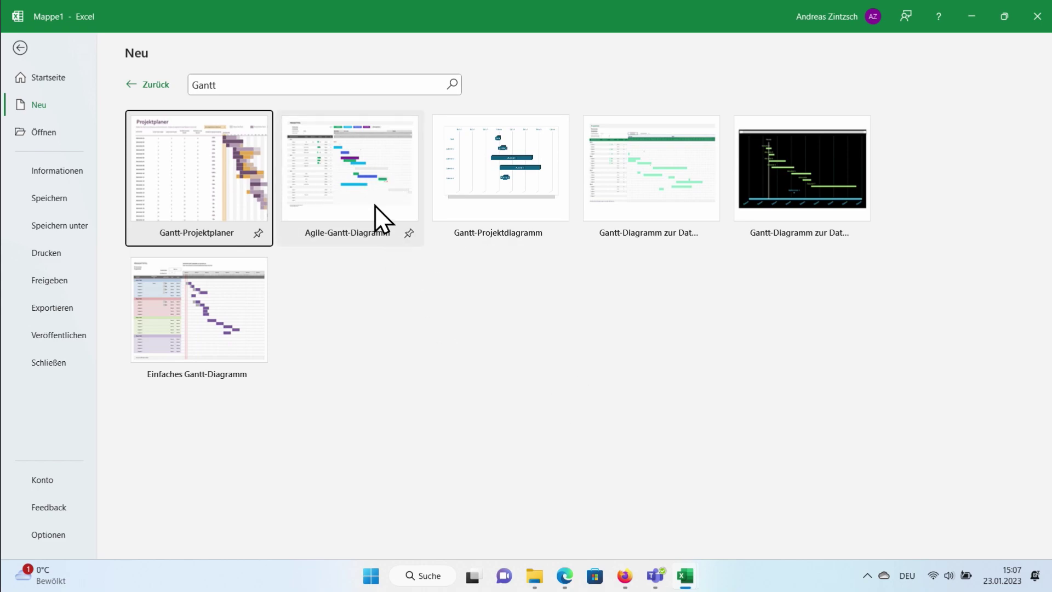
{"action": "left_click", "coordinate": [364, 168]}
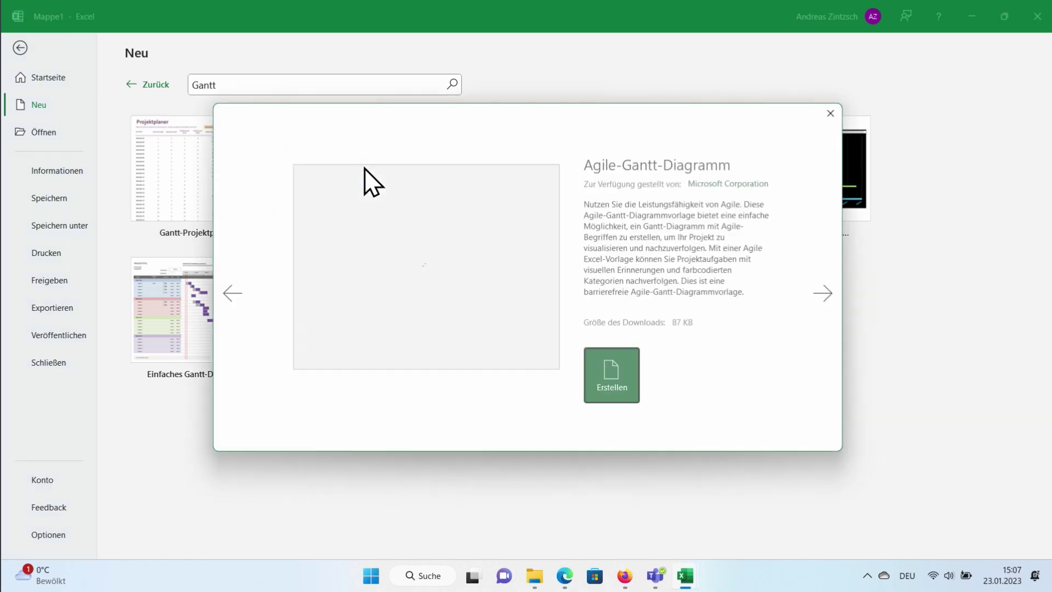